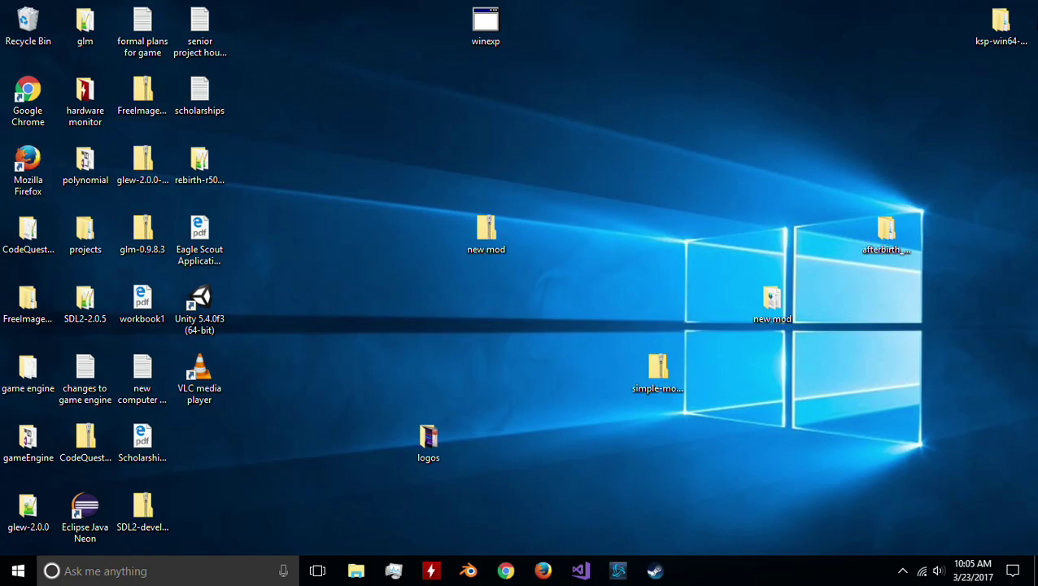
click(407, 374)
drag(1034, 4, 9, 487)
click(470, 269)
click(250, 561)
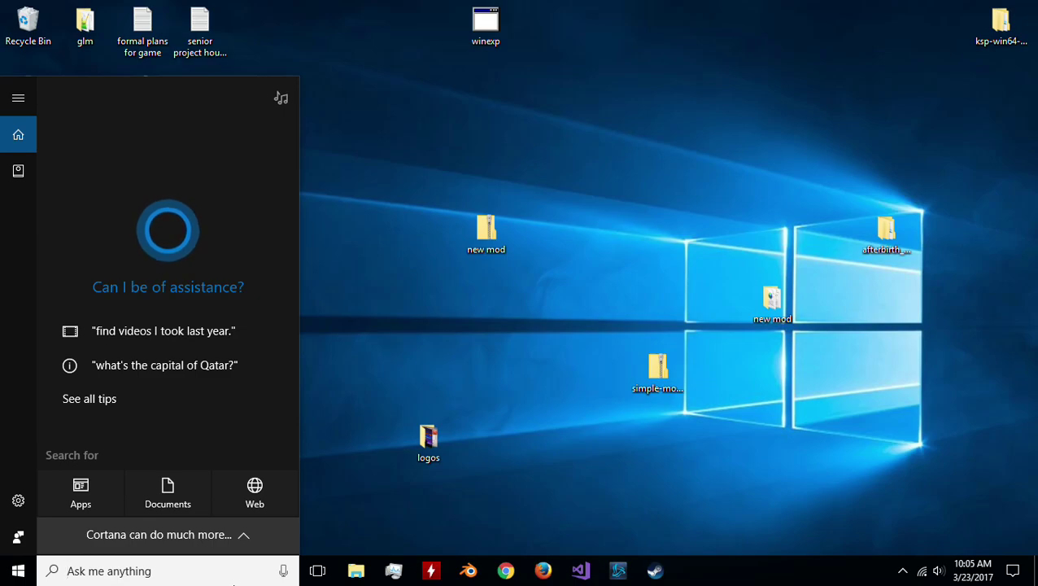
text(note)
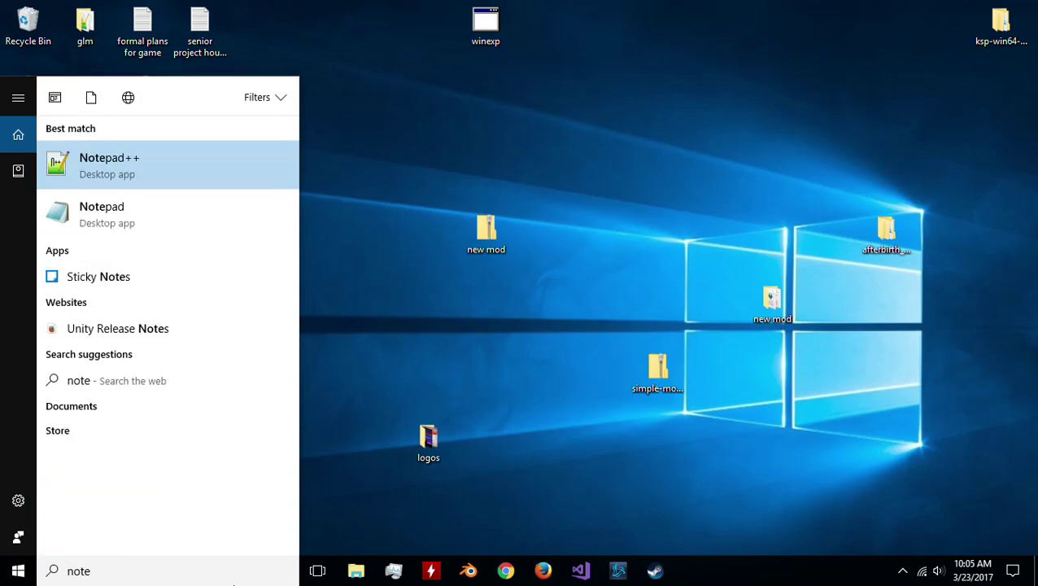
key(Return)
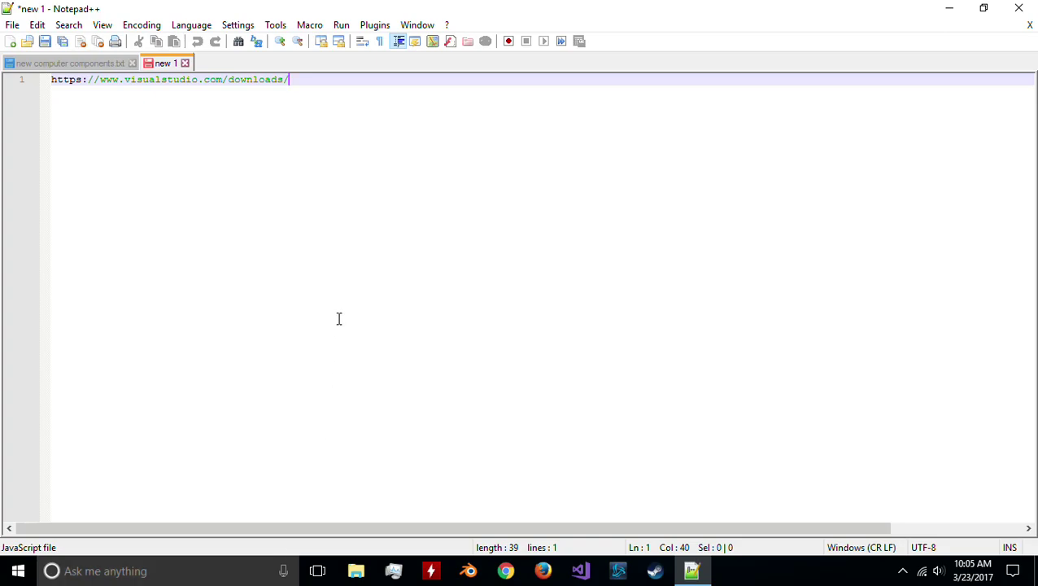
shift+click(47, 89)
key(ctrl+c)
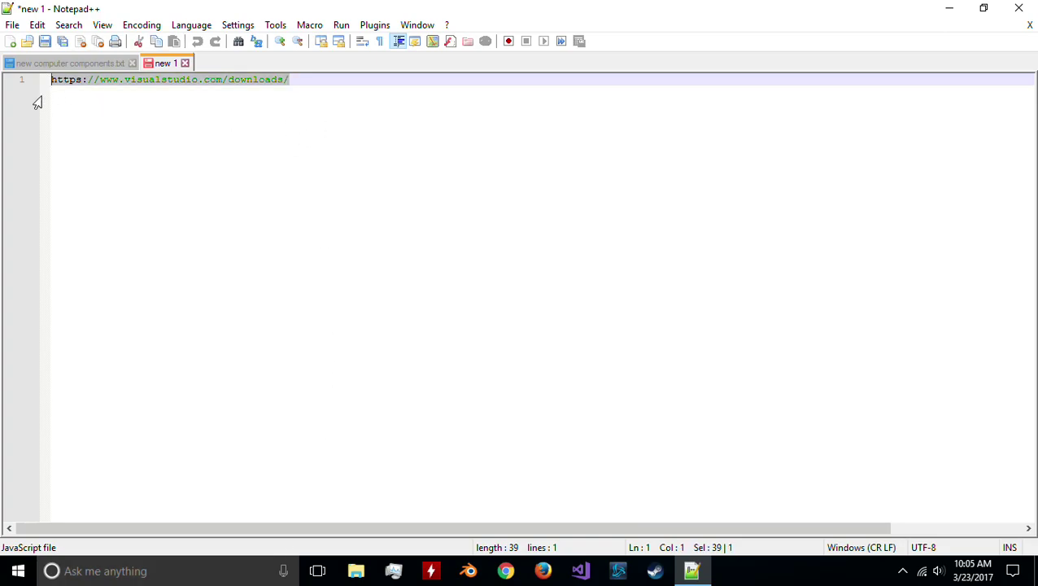
click(948, 8)
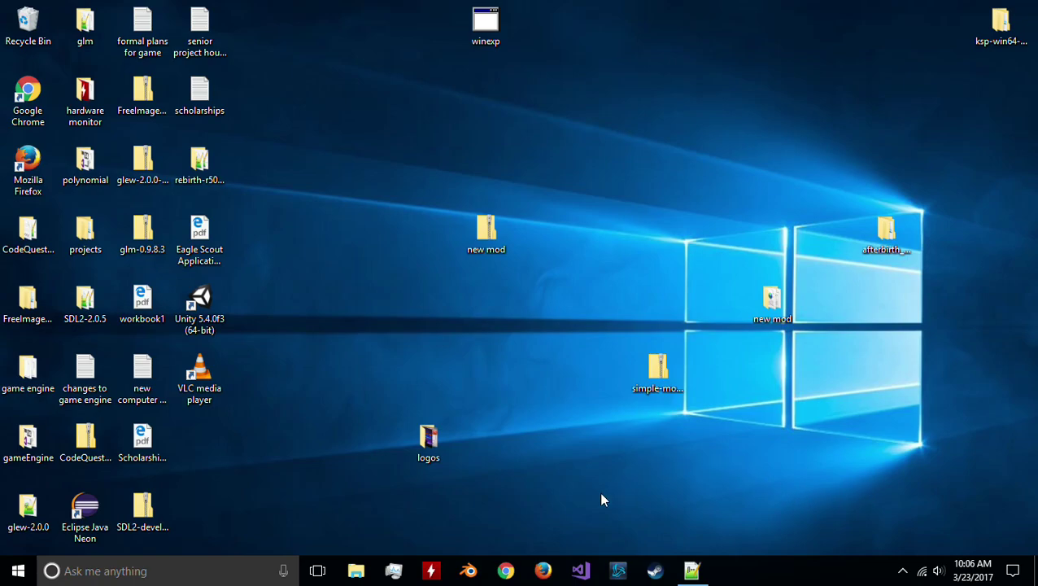
click(502, 573)
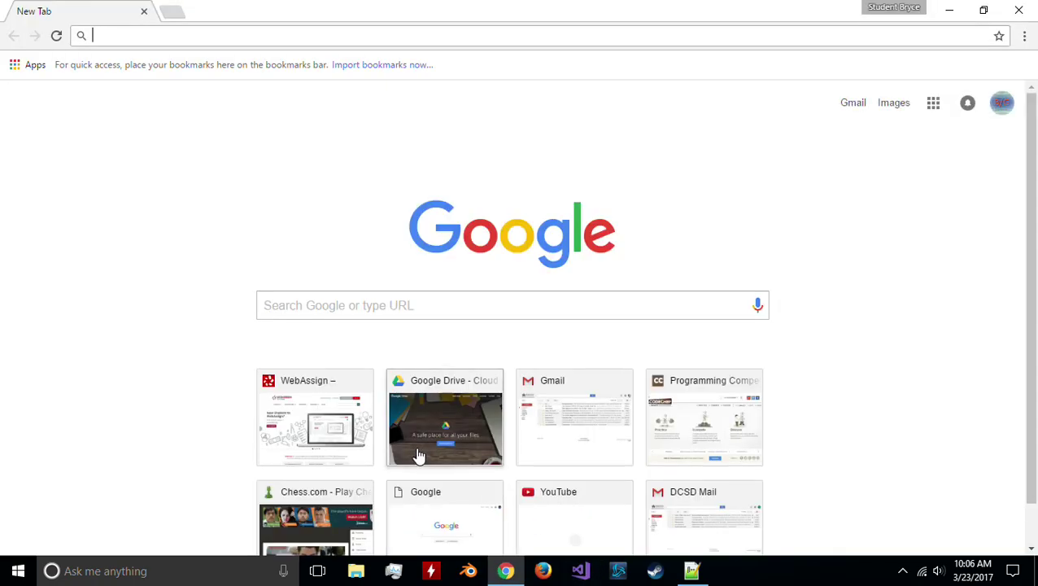
key(ctrl+v)
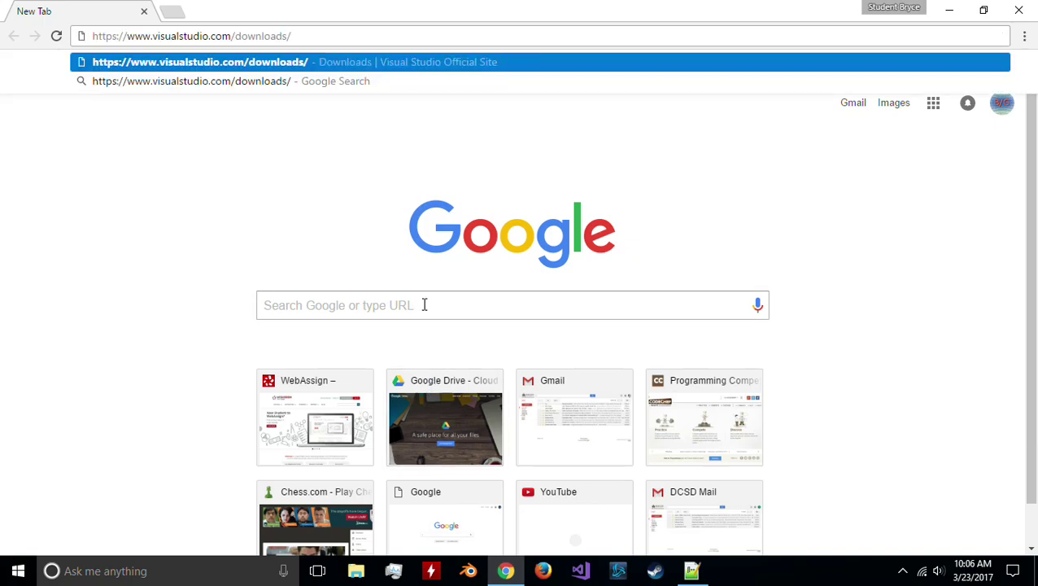
key(Return)
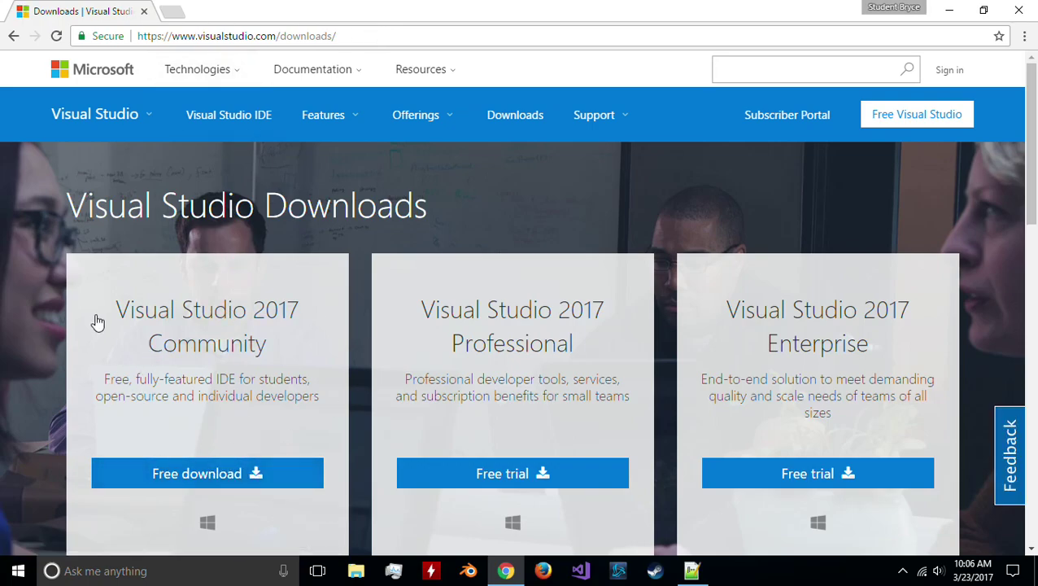
click(249, 338)
scroll(184, 483, down, 5)
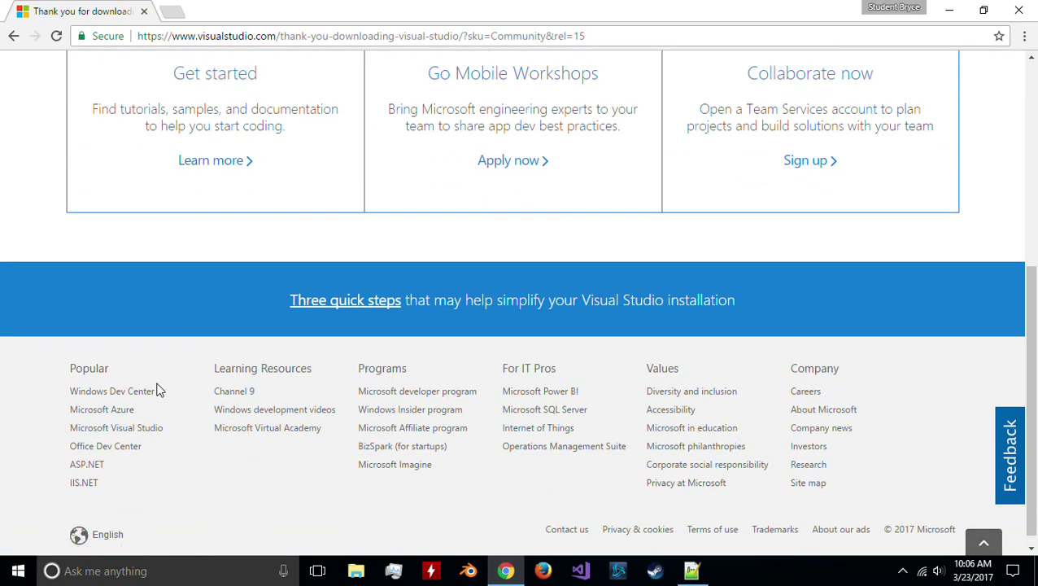
Show the downloaded installer in its folder and delete the older vs_community installer dated 3/22/2017
right_click(101, 539)
click(126, 506)
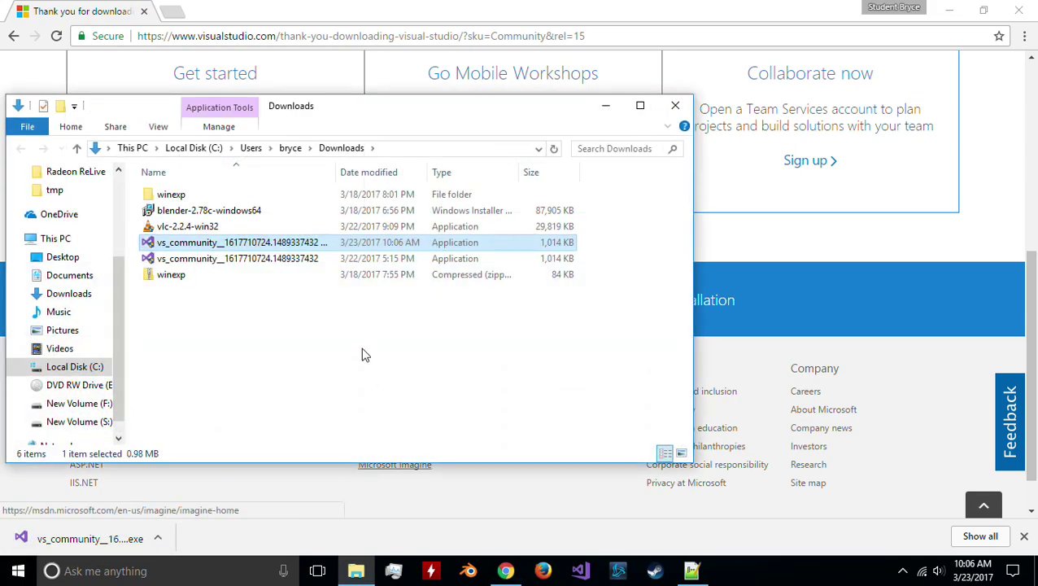
click(189, 258)
key(Delete)
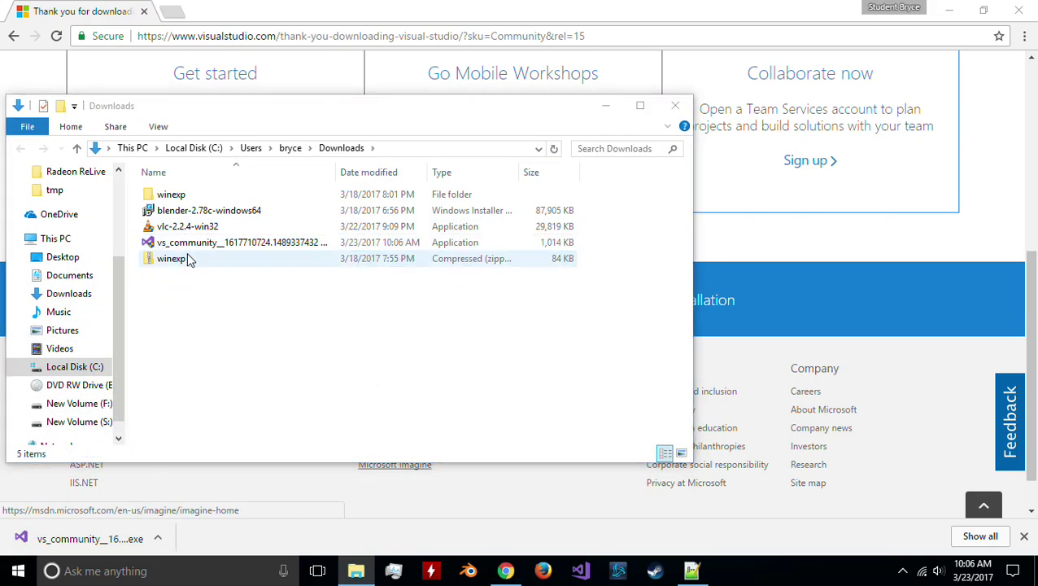
Run the new vs_community installer, allow it to make changes, close the Downloads folder, and accept the license terms
double_click(194, 242)
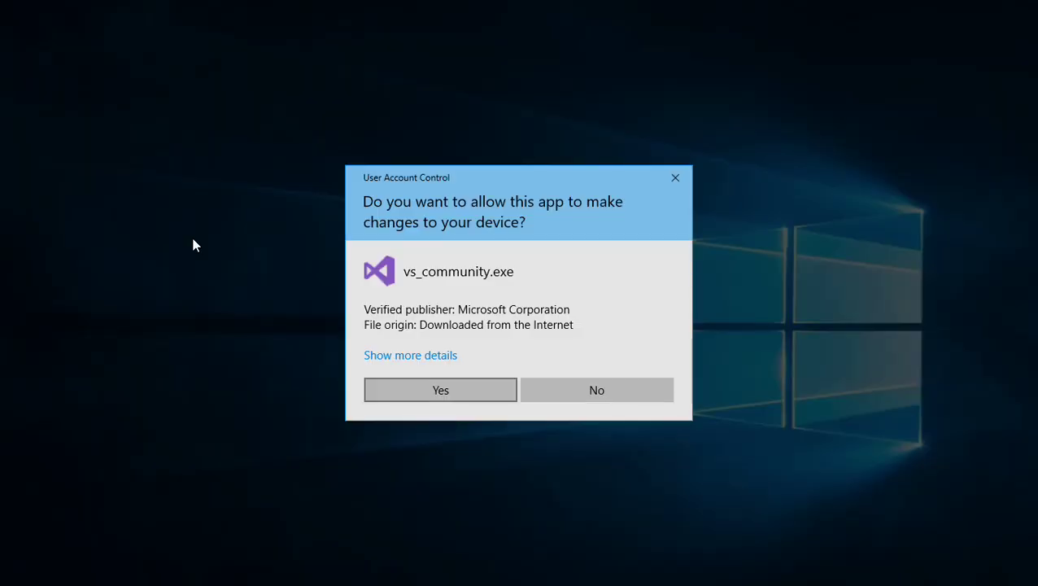
click(482, 389)
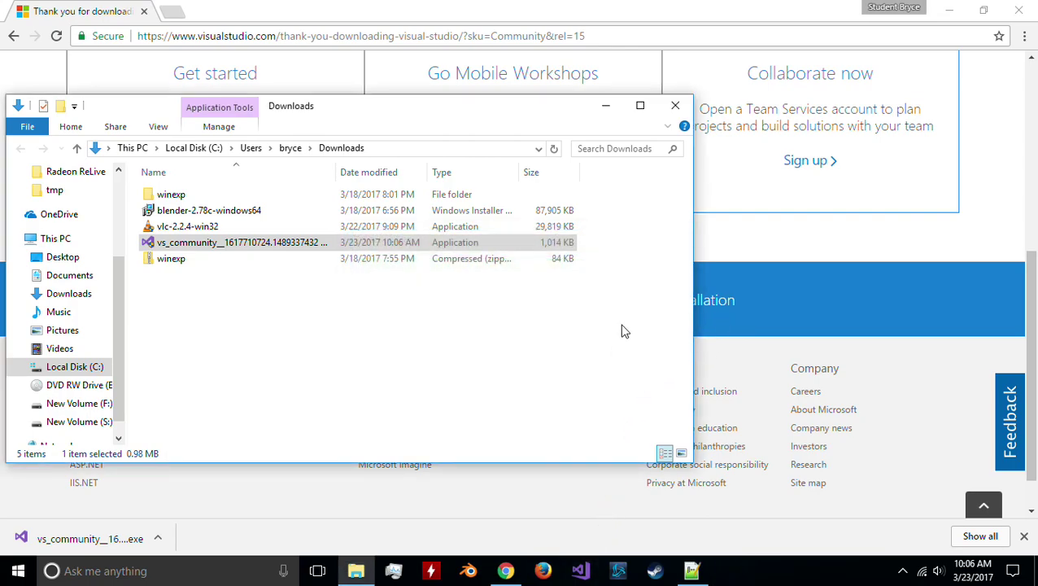
click(675, 105)
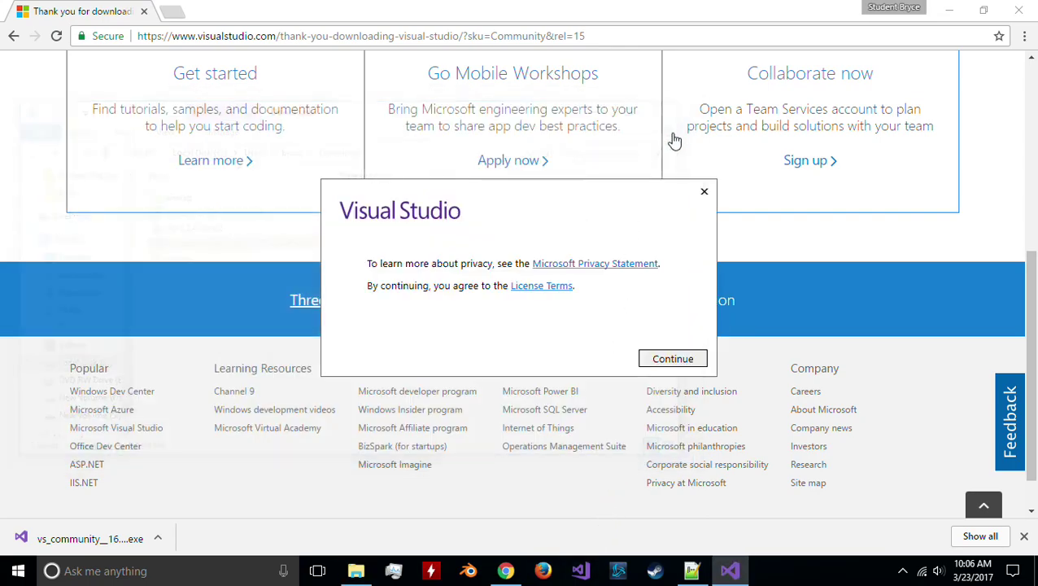
click(661, 359)
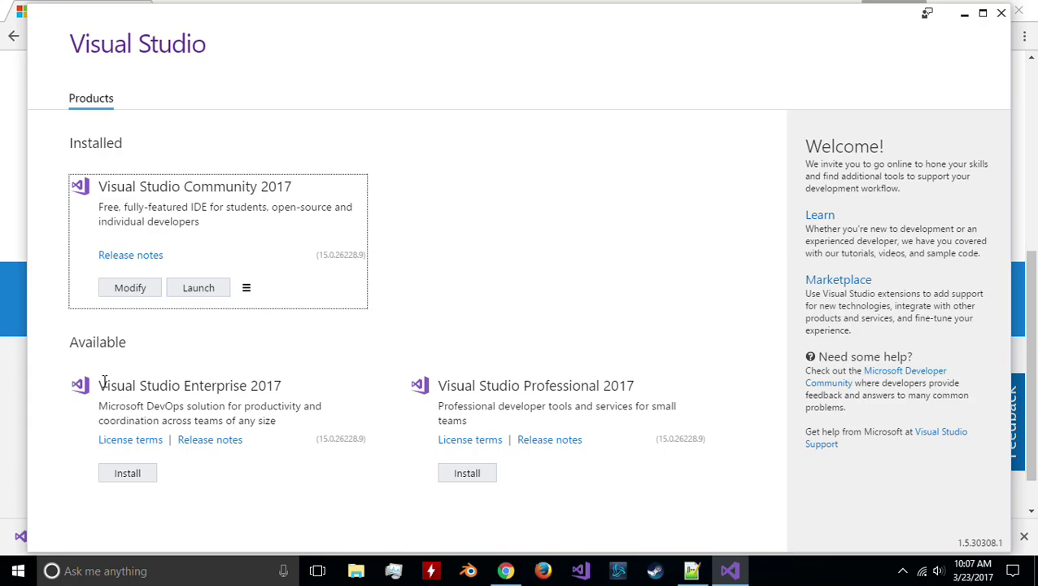
Look over the Enterprise and Professional editions, then open the modification options of Visual Studio Community 2017 and review its workloads
click(130, 384)
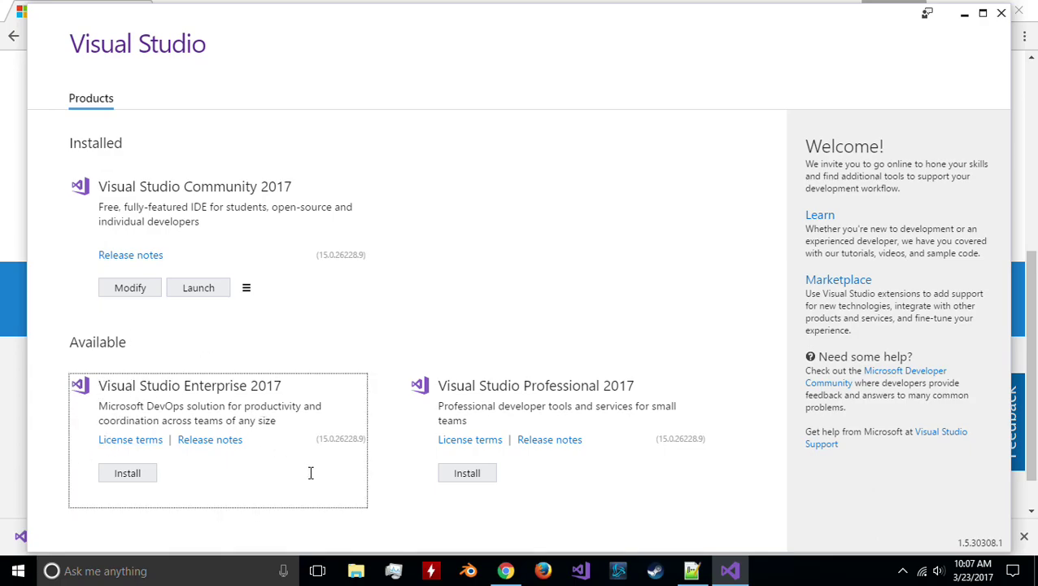
click(445, 389)
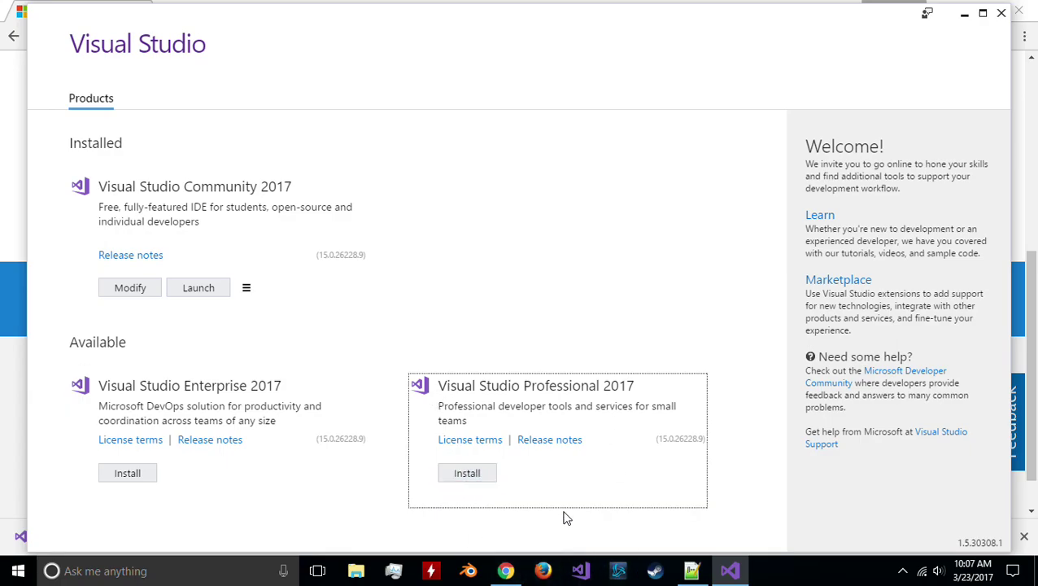
click(123, 288)
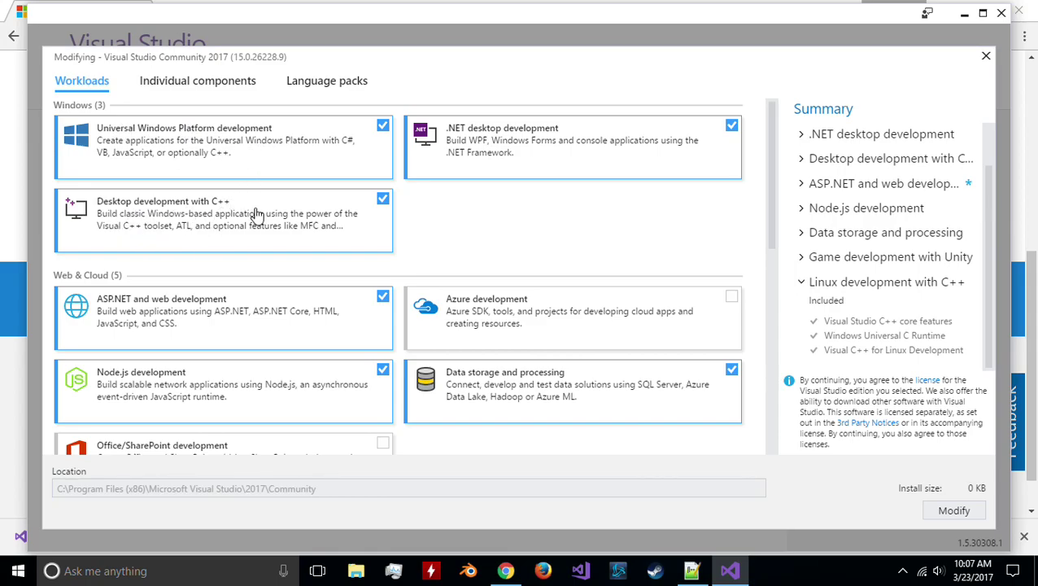
scroll(133, 252, down, 2)
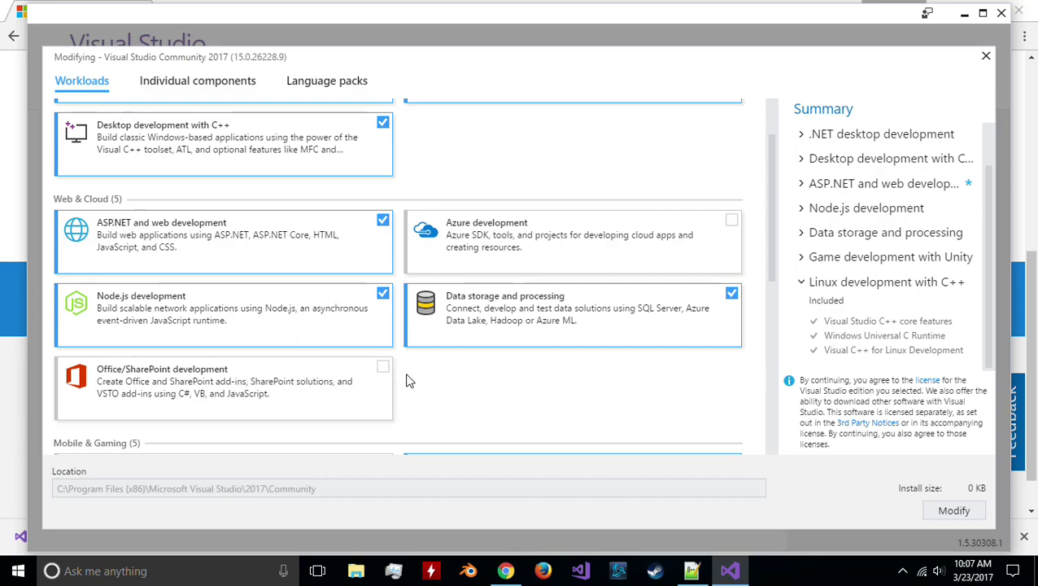
scroll(407, 376, down, 3)
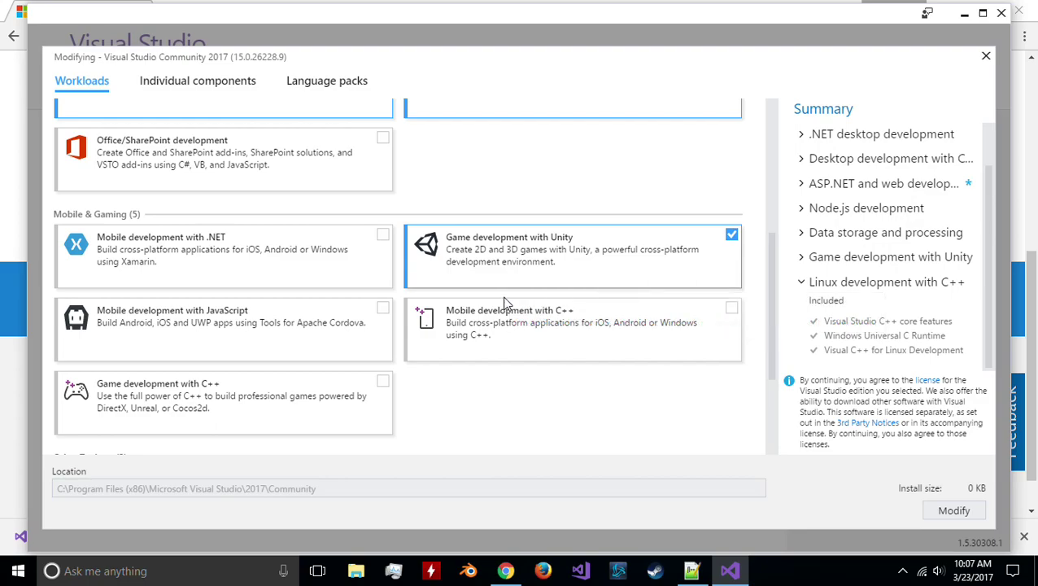
scroll(529, 310, down, 2)
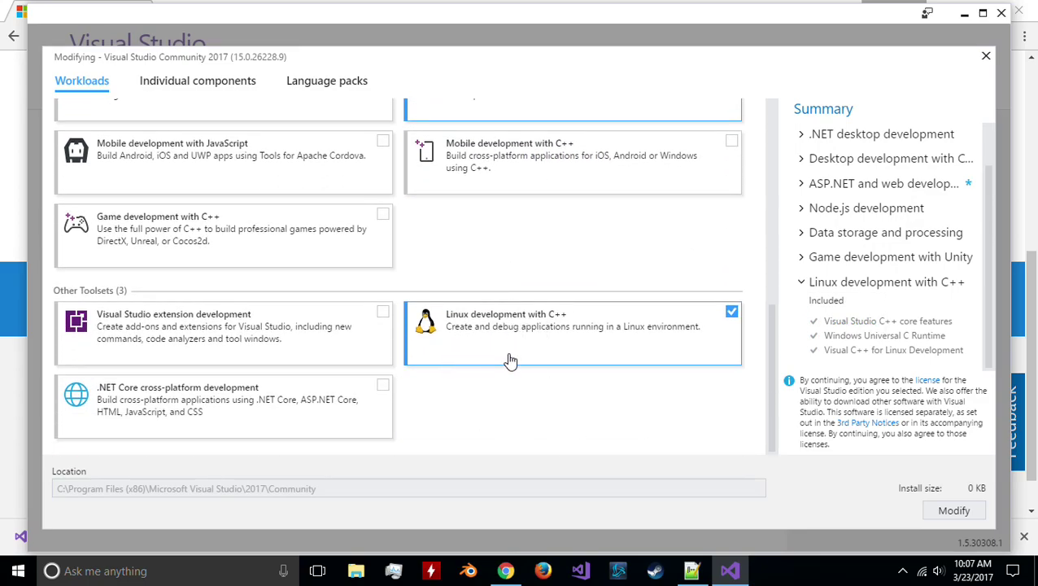
Review the individual components of Visual Studio Community 2017, including compilers, build tools, SDKs, libraries and frameworks
click(181, 81)
scroll(247, 295, down, 10)
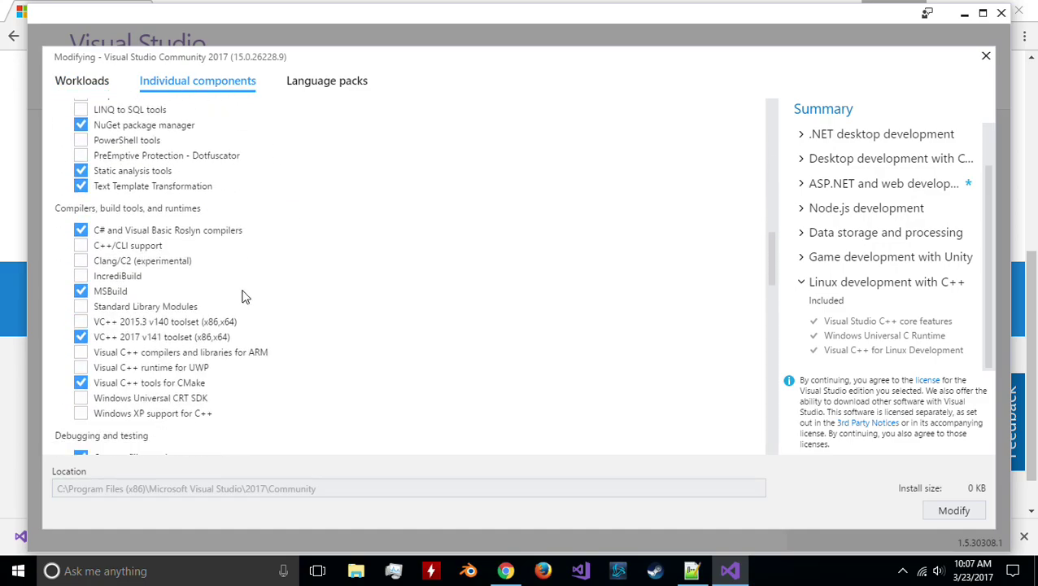
scroll(195, 303, down, 6)
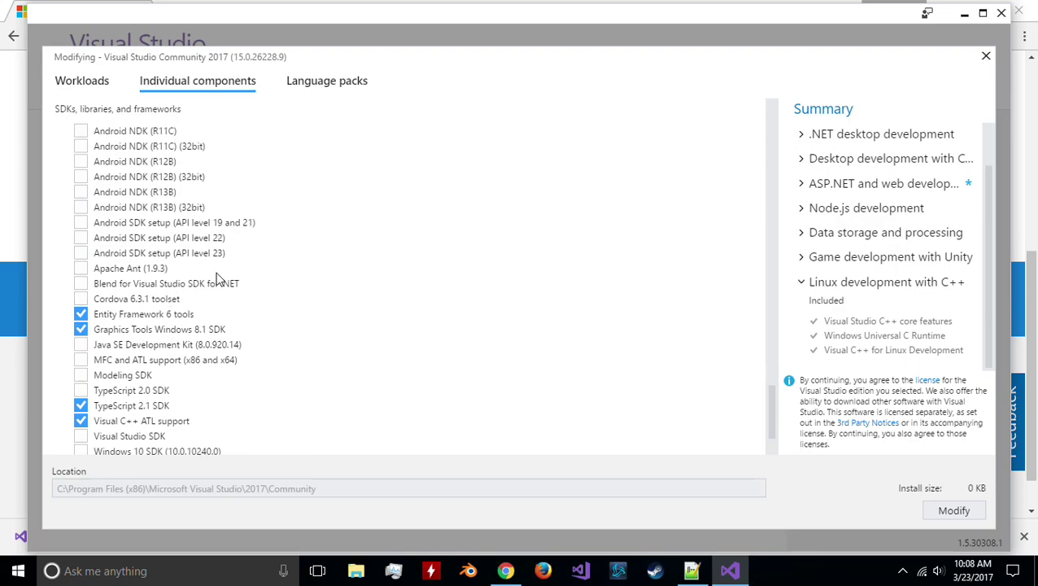
scroll(220, 285, down, 3)
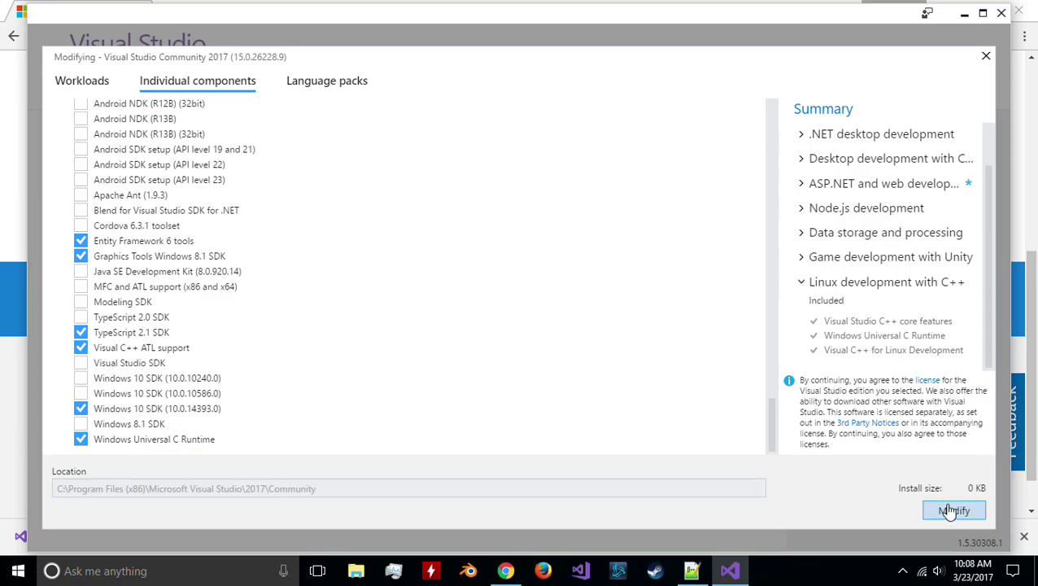
Close the modification options without changes, and close the Visual Studio installer and the browser
click(984, 57)
click(1001, 13)
click(1019, 10)
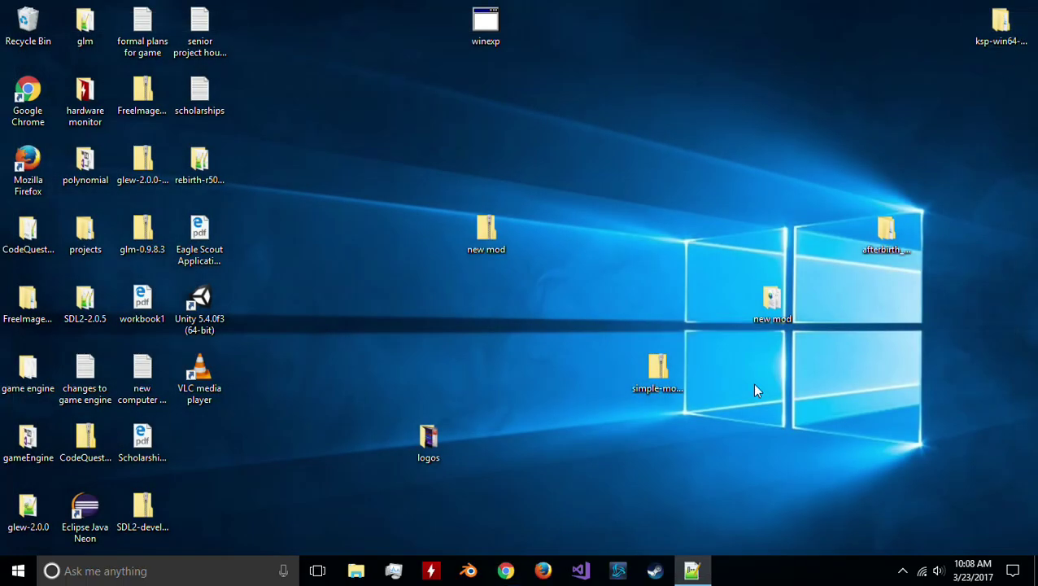
Launch Visual Studio 2017 and look over its Start Page
click(583, 572)
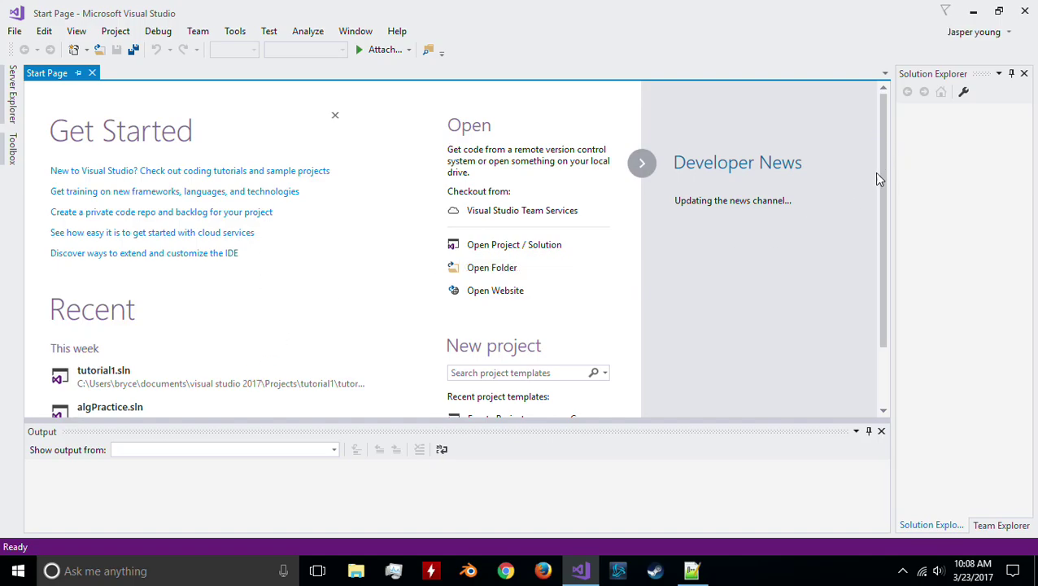
scroll(456, 208, down, 2)
scroll(423, 240, up, 1)
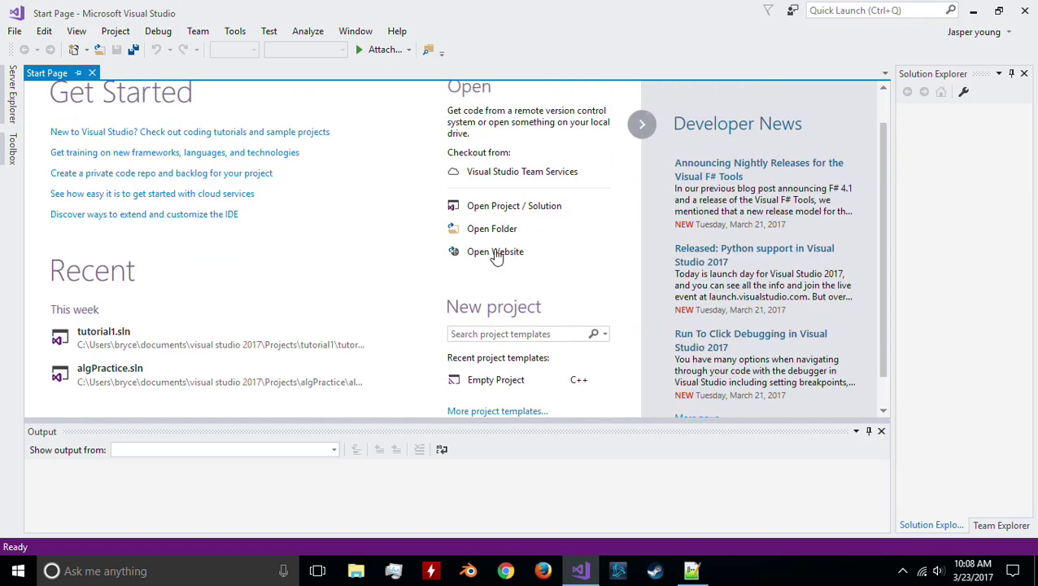
click(15, 31)
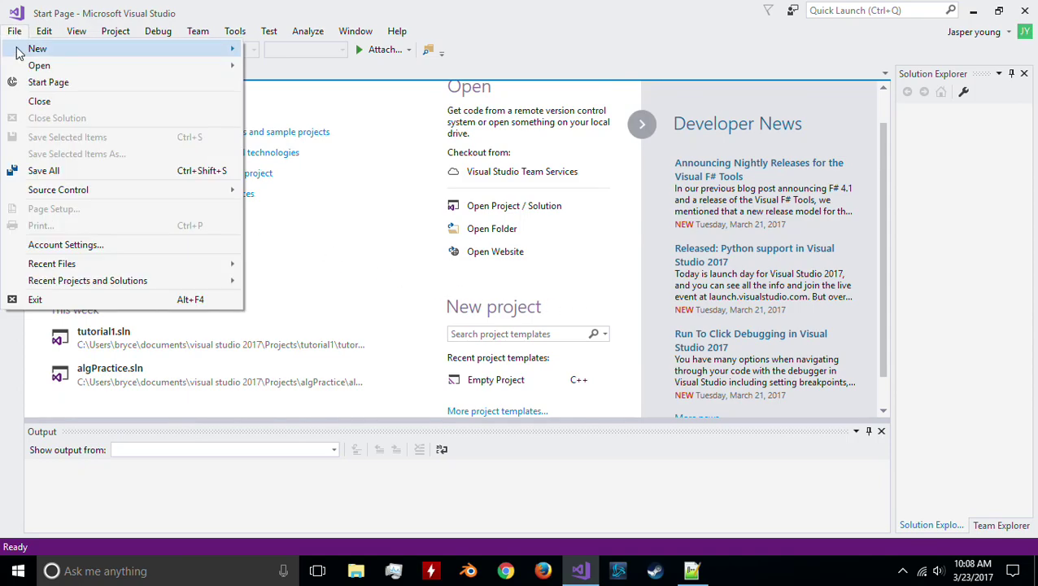
mouse_move(19, 49)
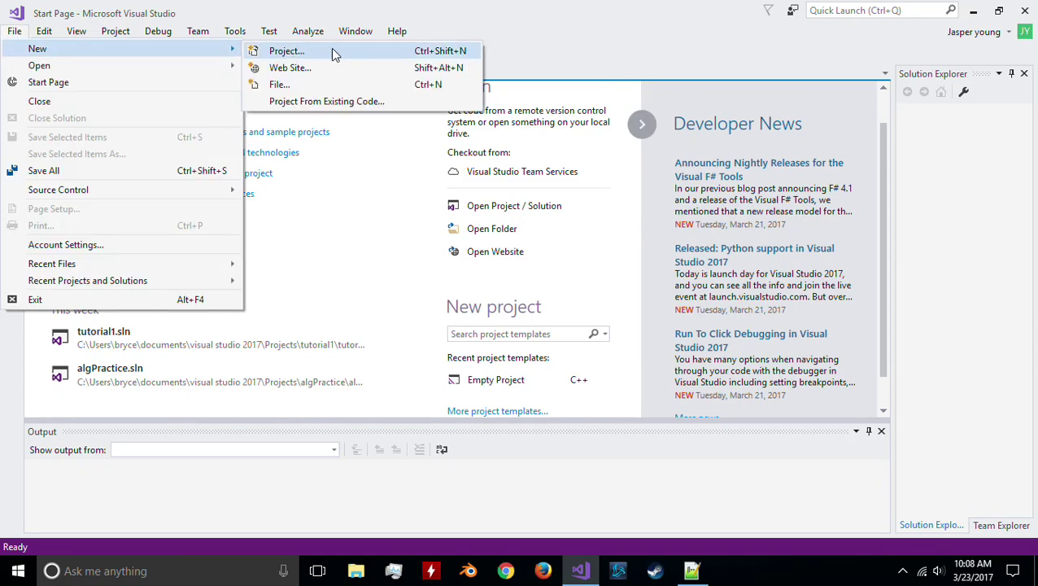
click(298, 73)
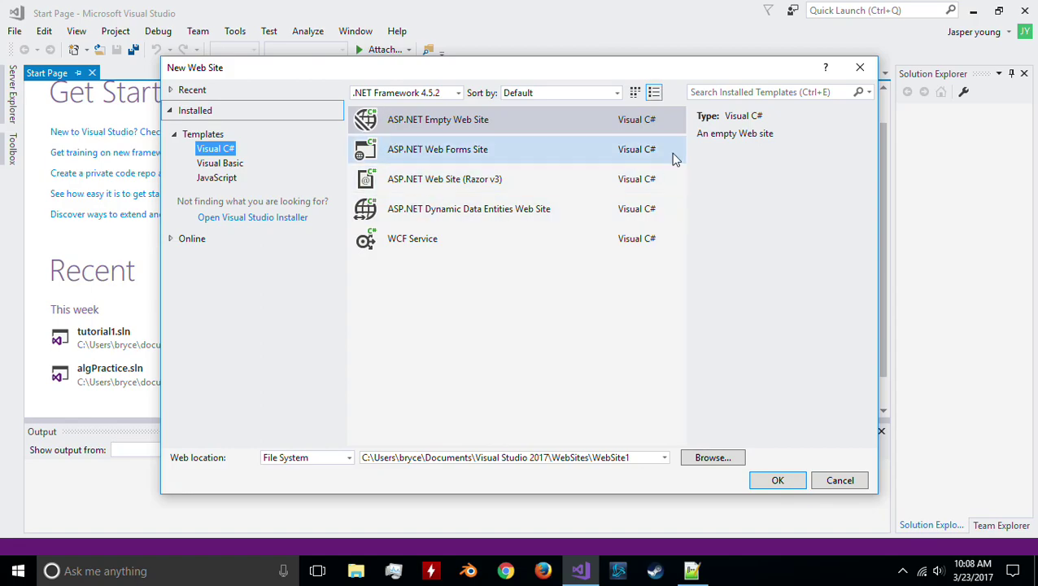
click(860, 68)
Create a new Visual C++ Empty Project, keeping the default name Project1 and the default location
click(14, 31)
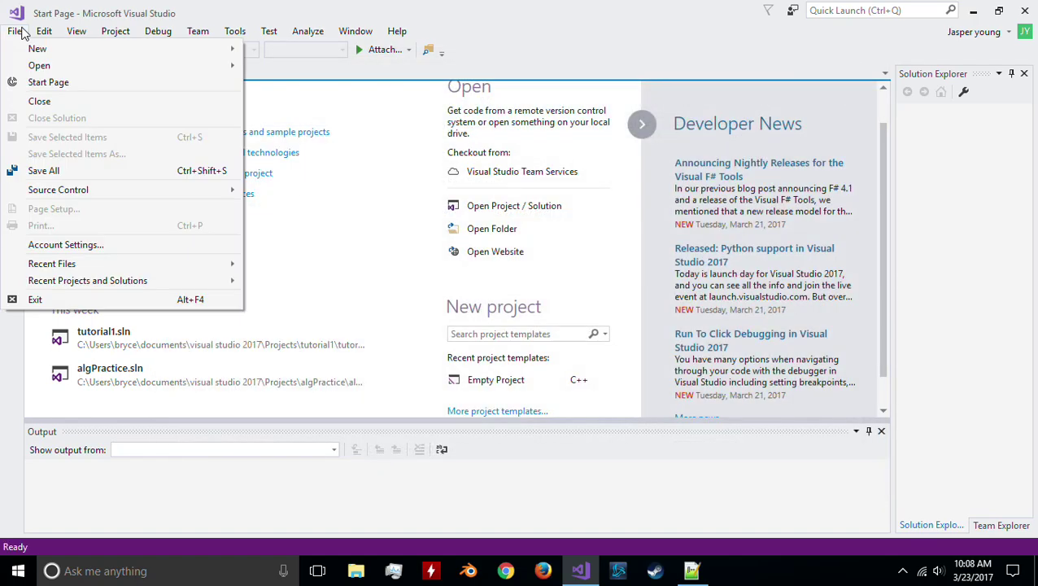
mouse_move(38, 49)
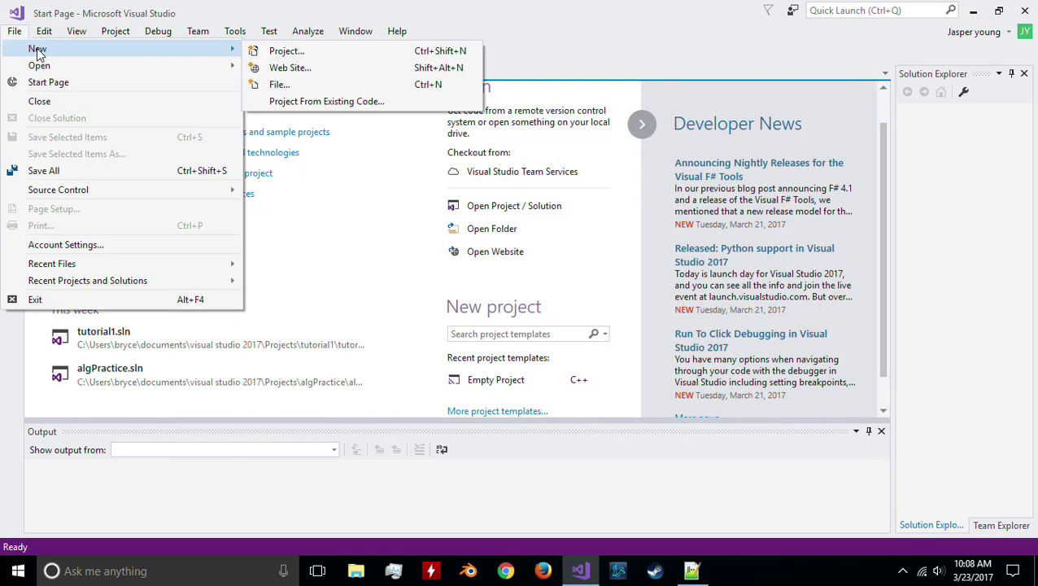
click(320, 52)
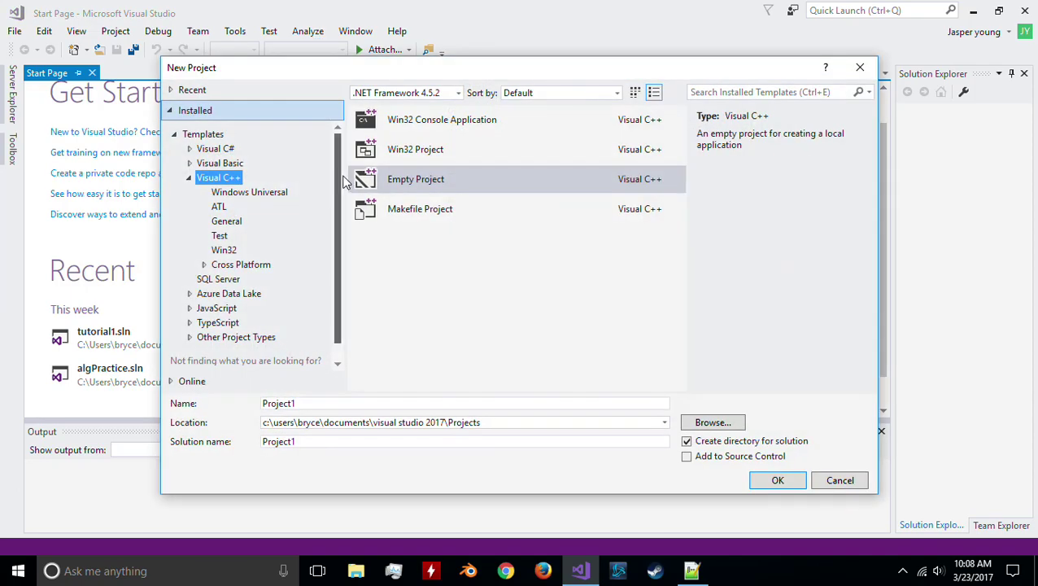
double_click(315, 403)
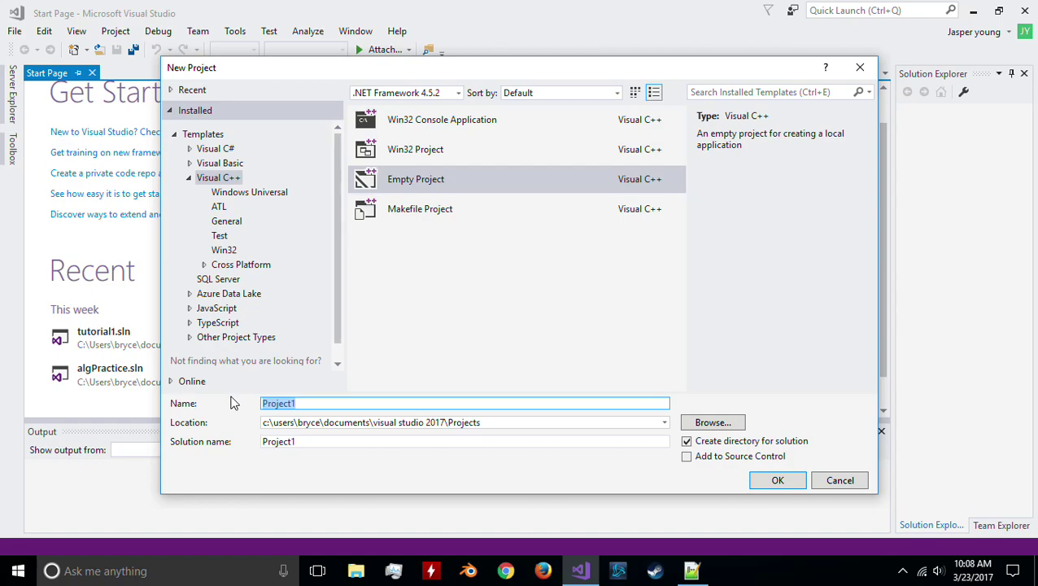
double_click(429, 181)
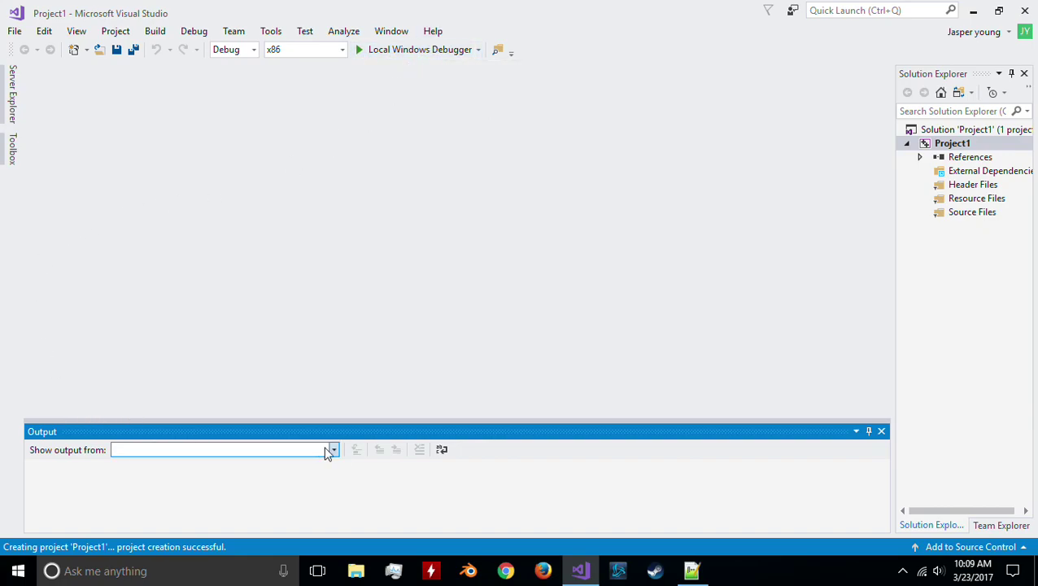
Try moving the Solution Explorer out of its docked place and back
click(962, 74)
drag(962, 74, 586, 243)
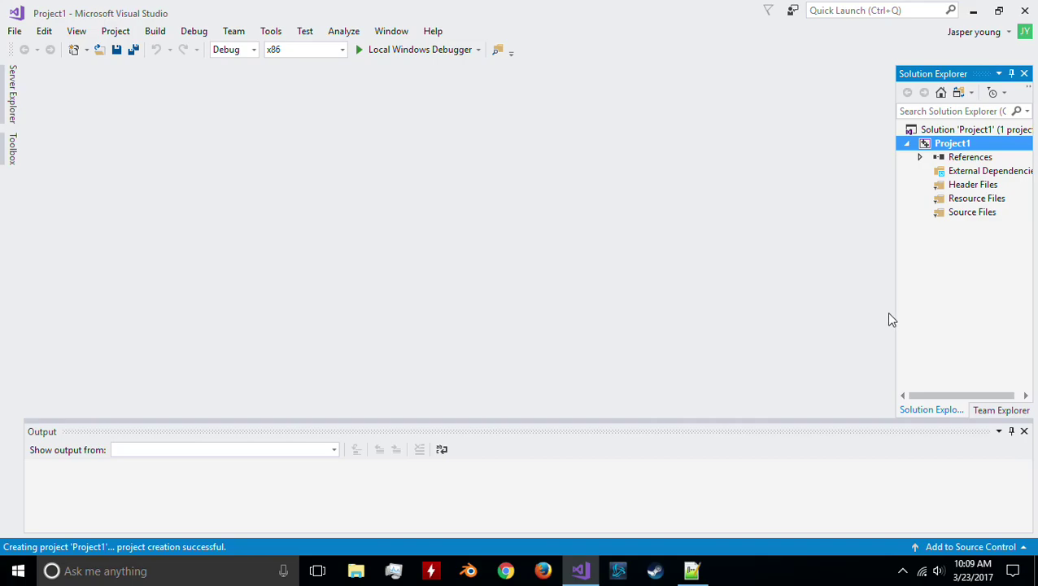
drag(968, 74, 588, 241)
Add a new C++ source file named tut1.cpp to Project1
right_click(957, 145)
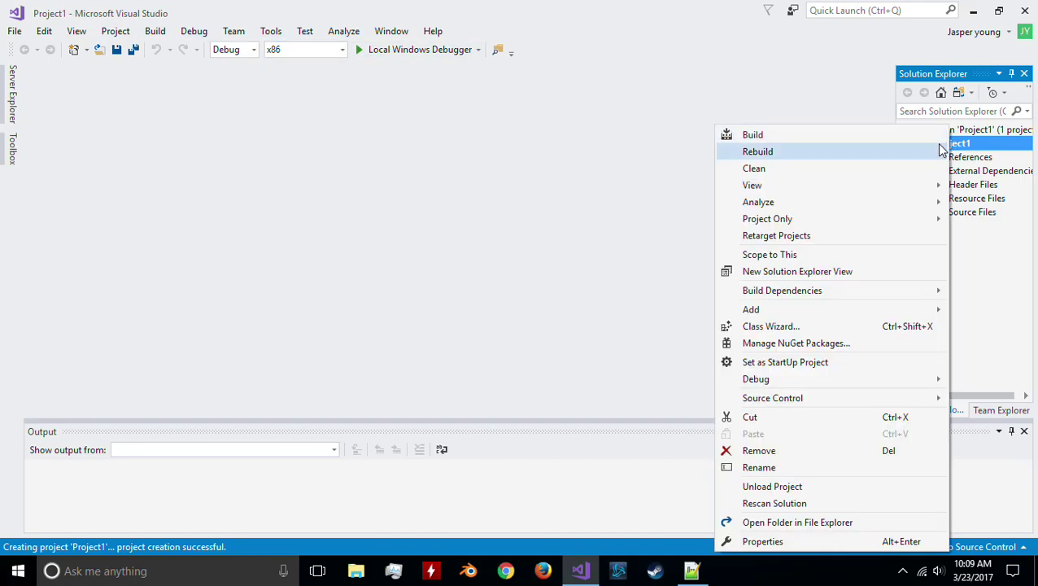
mouse_move(808, 310)
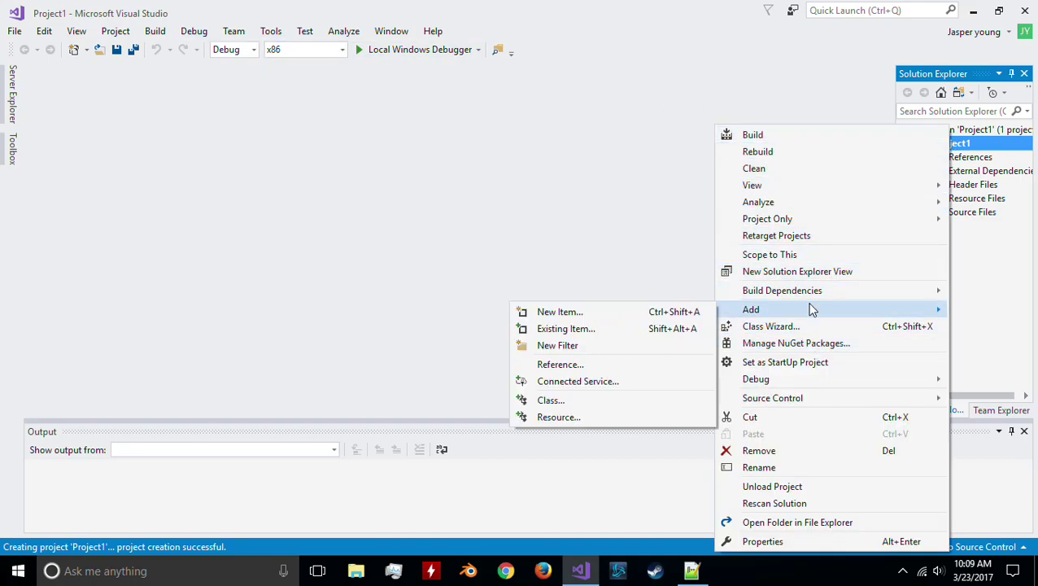
click(604, 316)
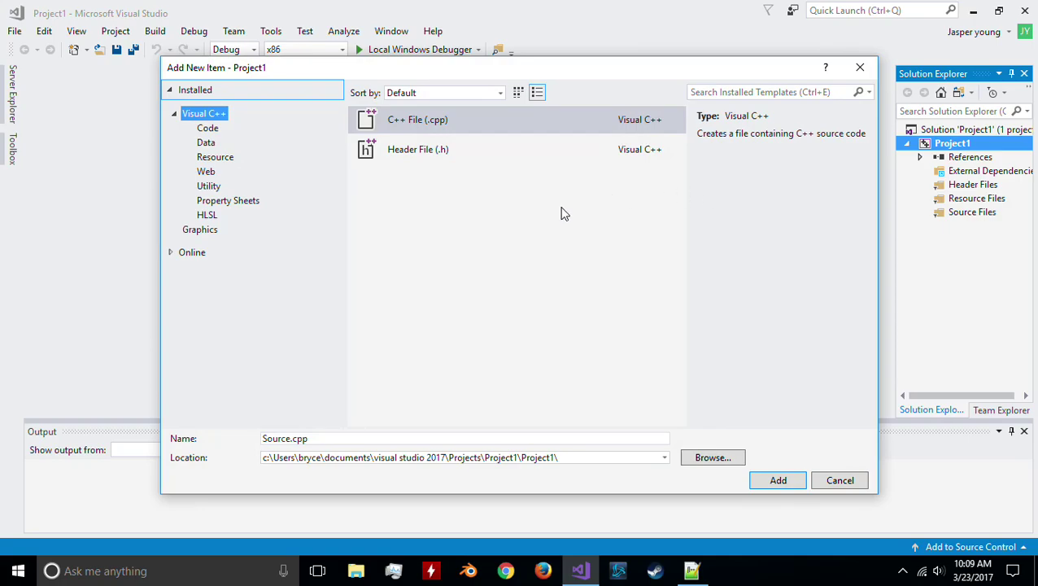
click(397, 151)
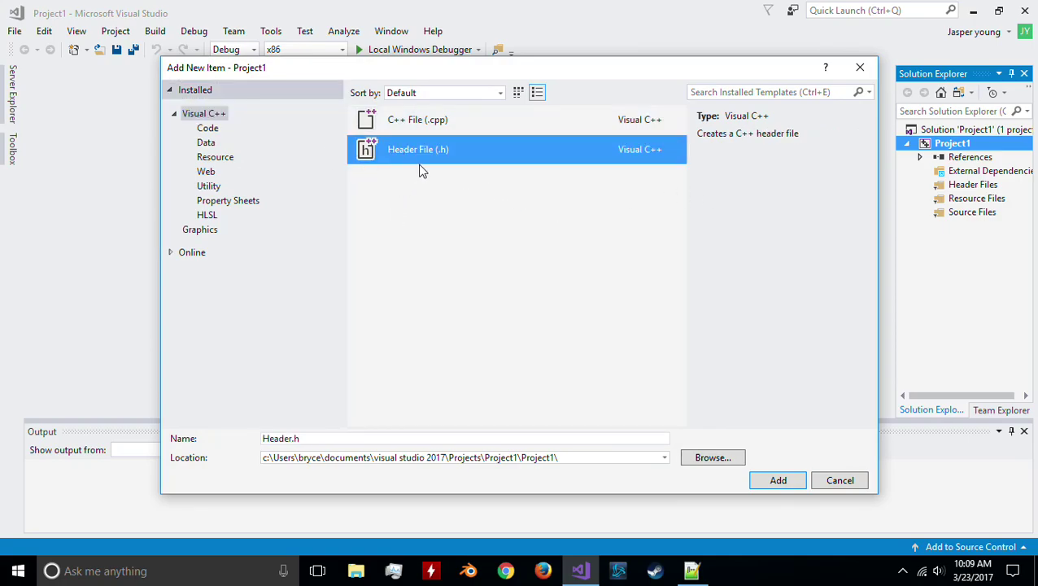
click(431, 128)
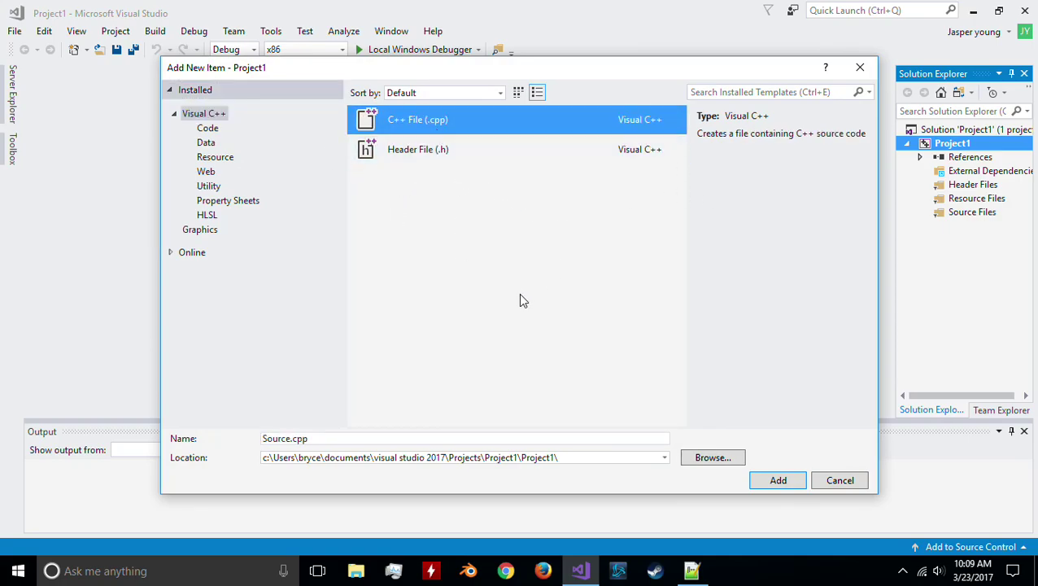
drag(334, 439, 260, 443)
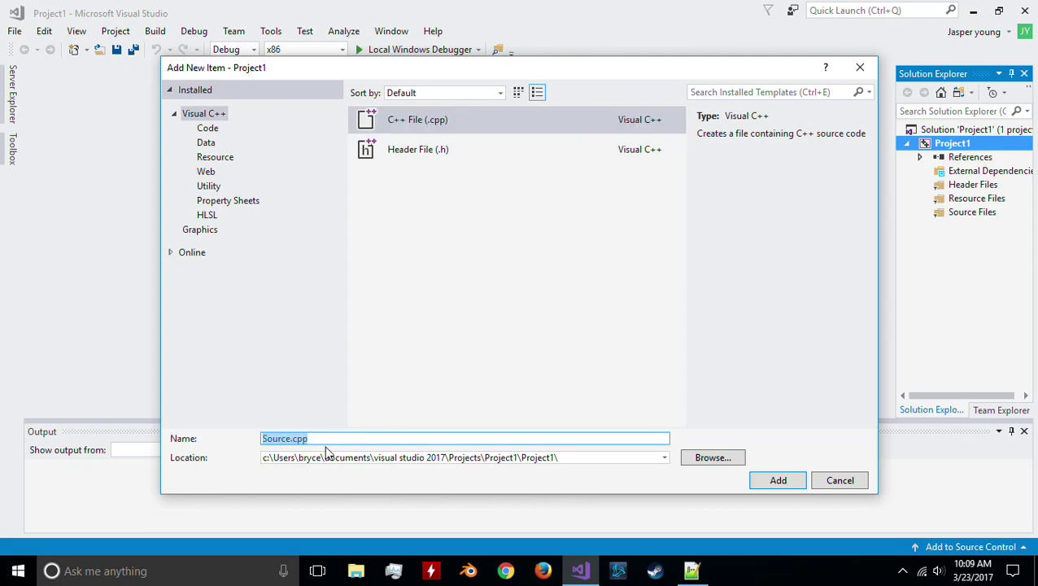
text(tuto)
drag(337, 438, 278, 438)
click(391, 439)
click(778, 480)
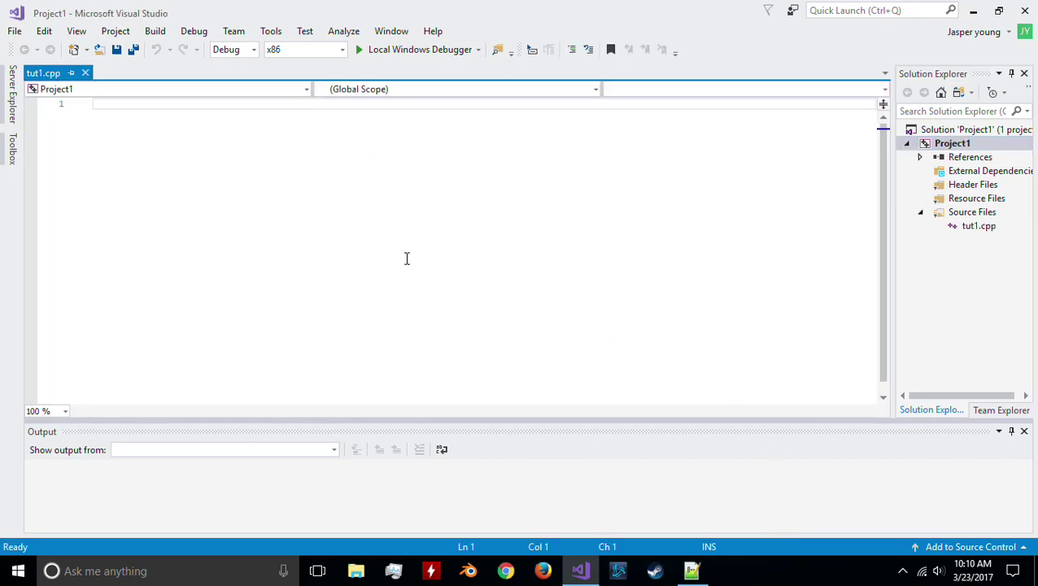
Include the iostream and stdlib.h headers at the beginning of tut1.cpp
text(#includ)
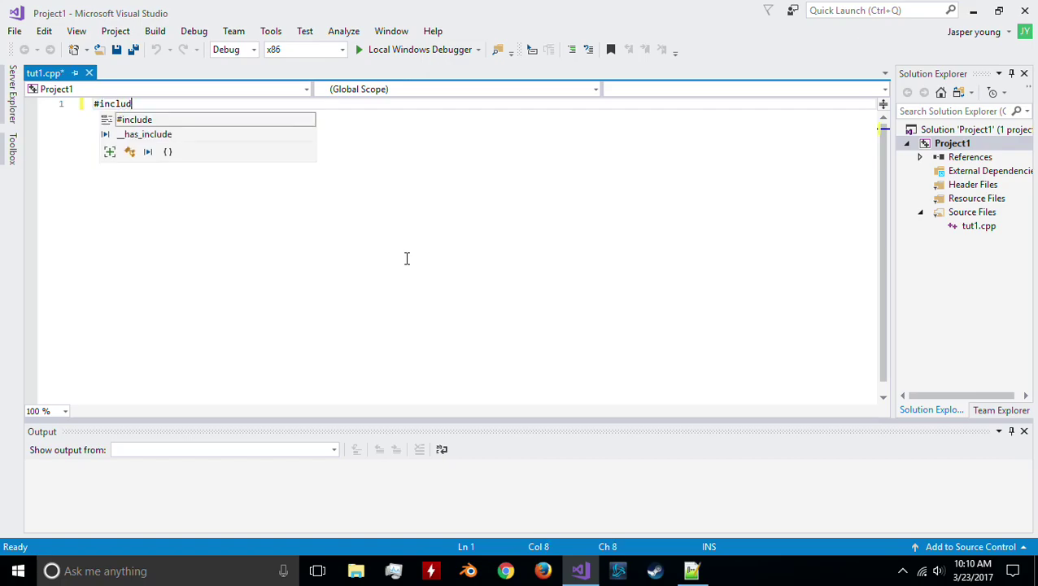
text(e <iostream>)
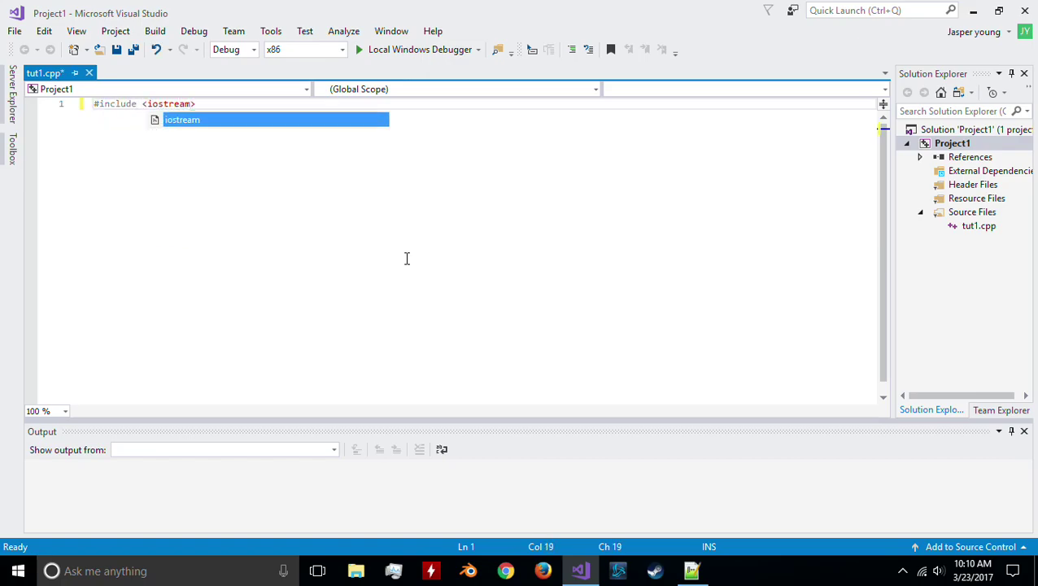
key(Return)
text(#inmcl)
text(clude <stdlib.h>)
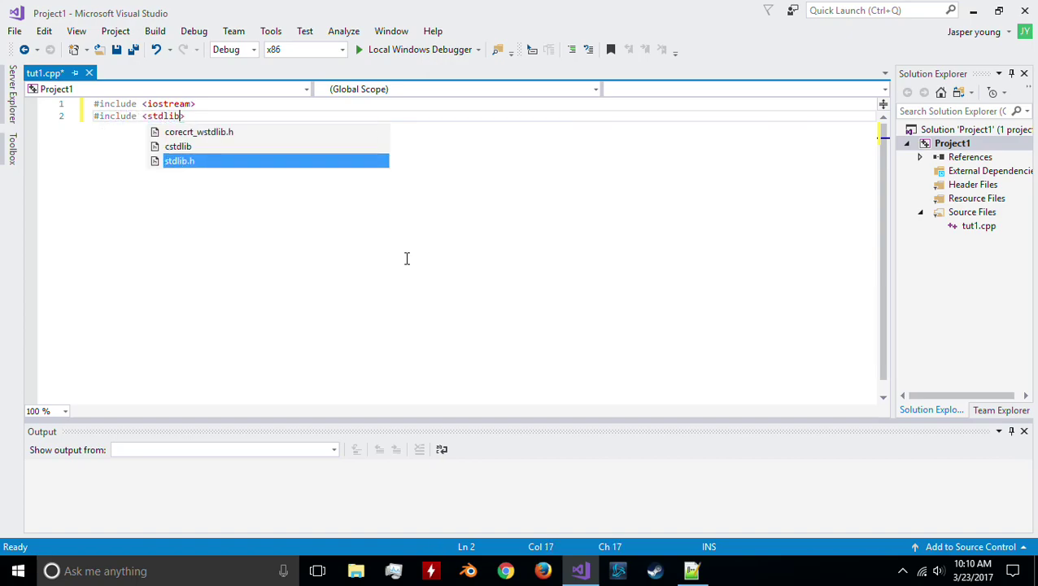
key(Tab)
key(Return)
Add an include directive for the string header on line 3
text(#include <stu>)
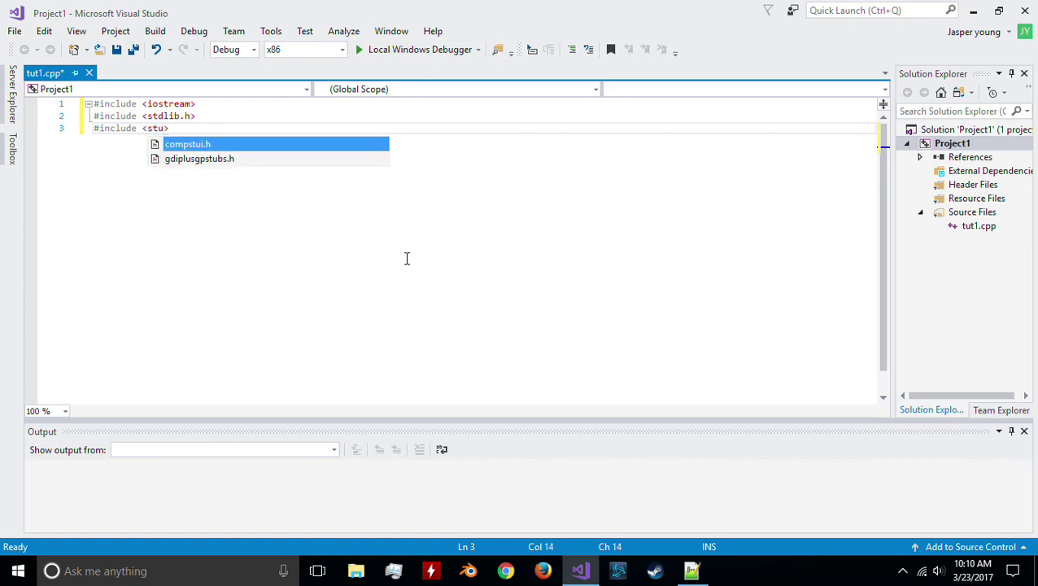
key(BackSpace)
text(rig)
key(Return)
key(BackSpace)
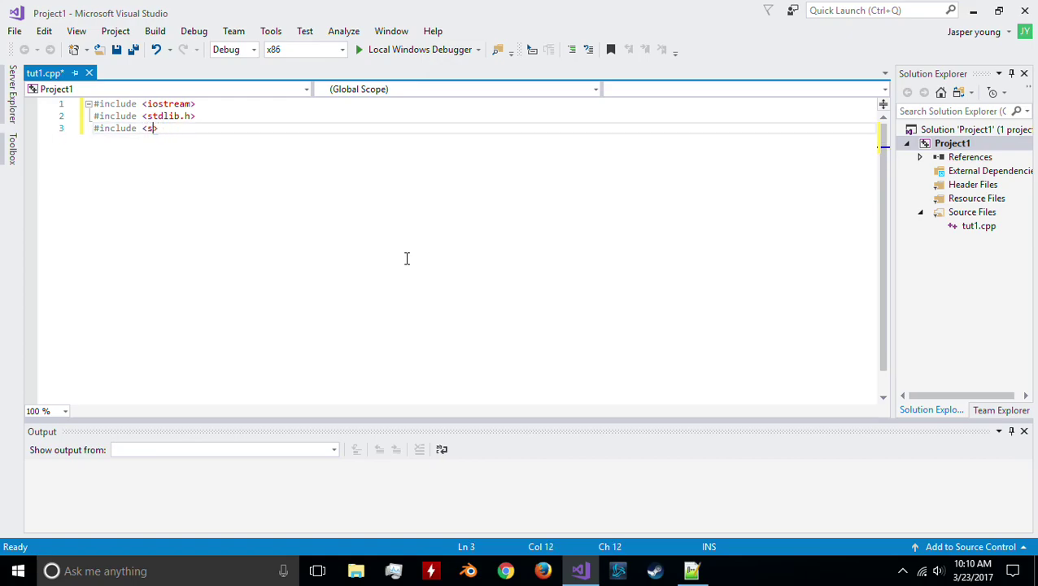
text(tring)
key(Return)
Define an empty int main() function below the includes, leaving a blank line between them
key(Return)
text(int main())
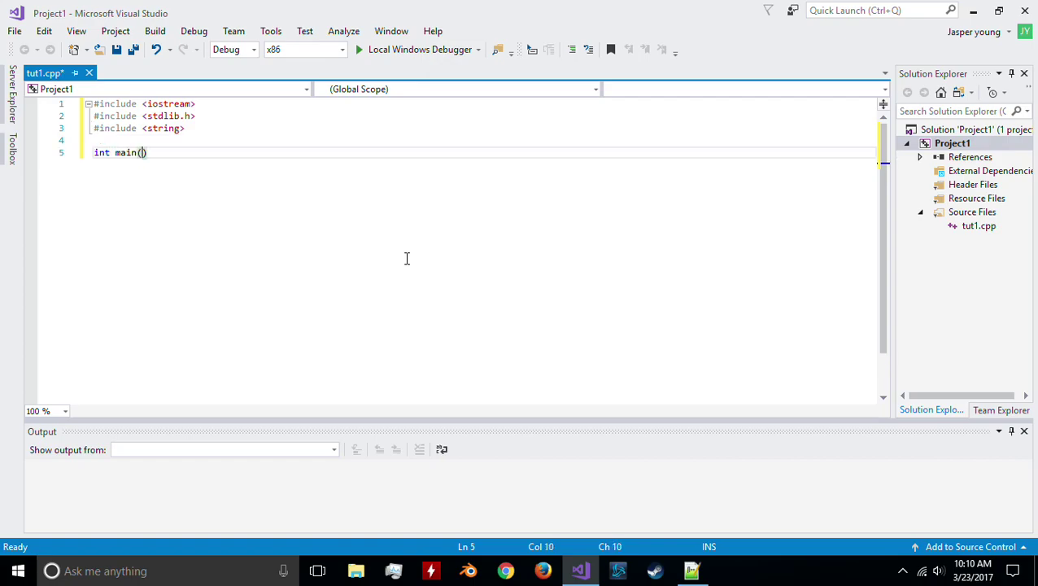
text( {)
key(Return)
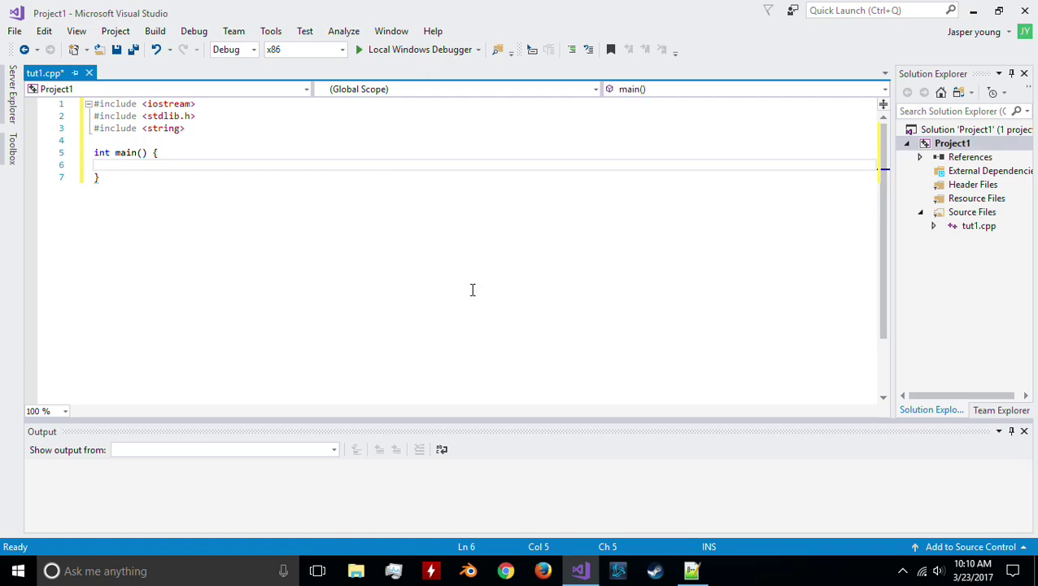
click(213, 125)
drag(213, 125, 186, 113)
double_click(166, 105)
double_click(173, 116)
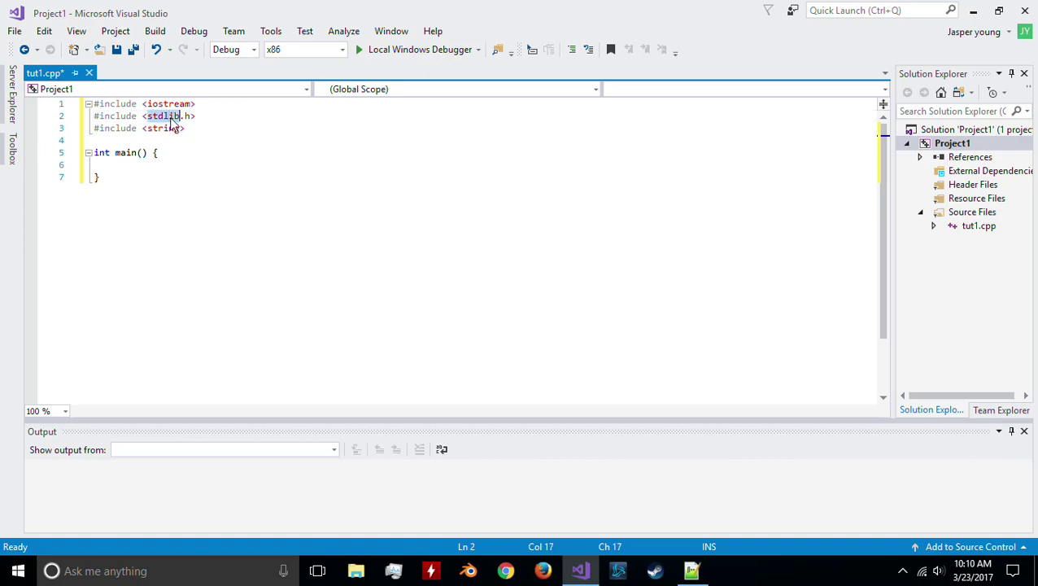
double_click(169, 128)
Add the statement return 0; inside main(), leaving a blank line above it
click(158, 161)
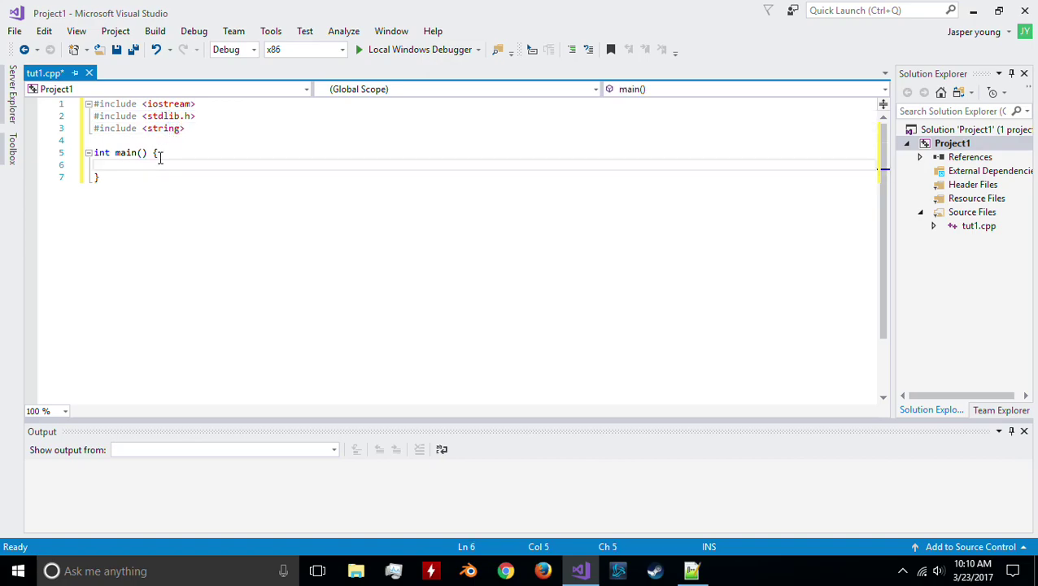
key(Return)
text(return 0;)
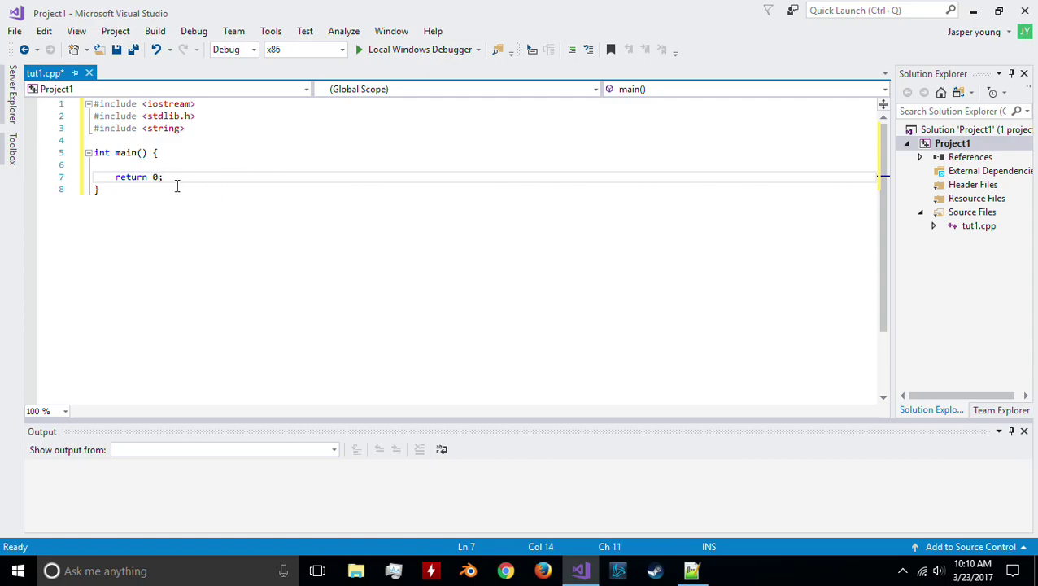
Insert the call system("pause"); on its own line directly before return 0; in main()
drag(183, 178, 114, 174)
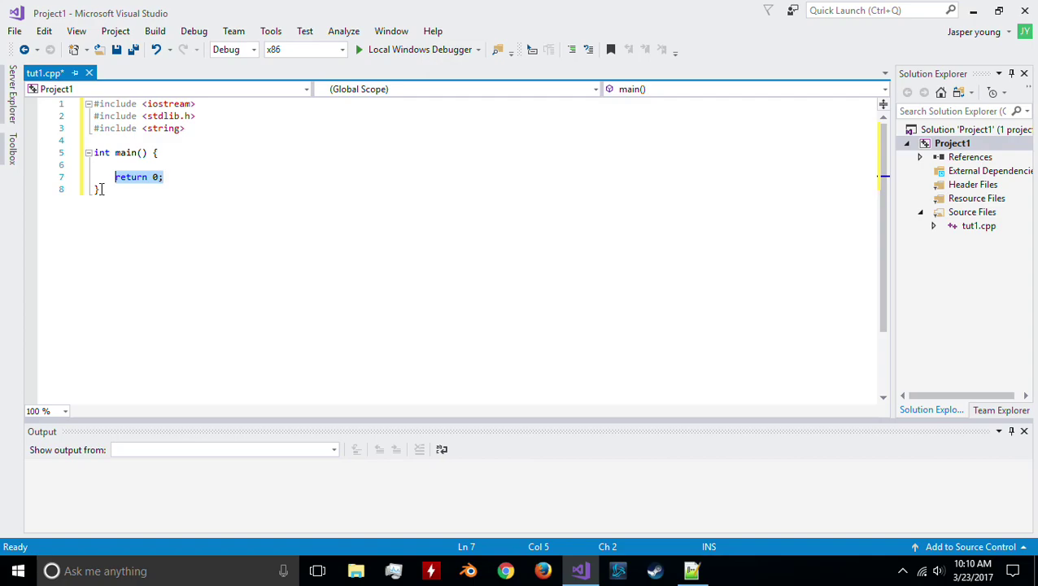
click(141, 154)
key(Down)
key(Return)
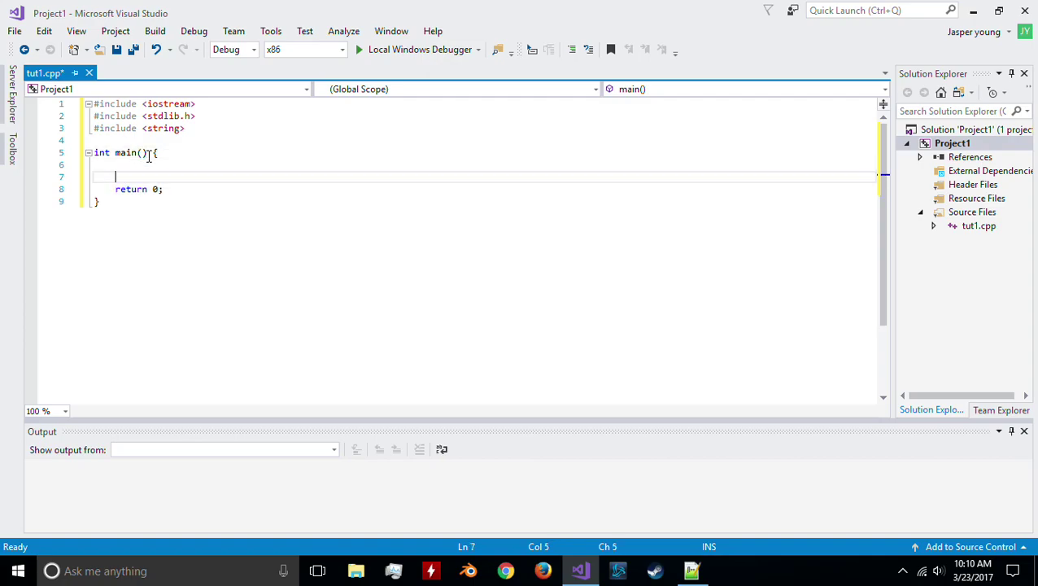
text(std)
key(BackSpace)
key(BackSpace)
key(BackSpace)
text(system("paus))
text(;)
key(Left)
key(Left)
text("paus)
key(Up)
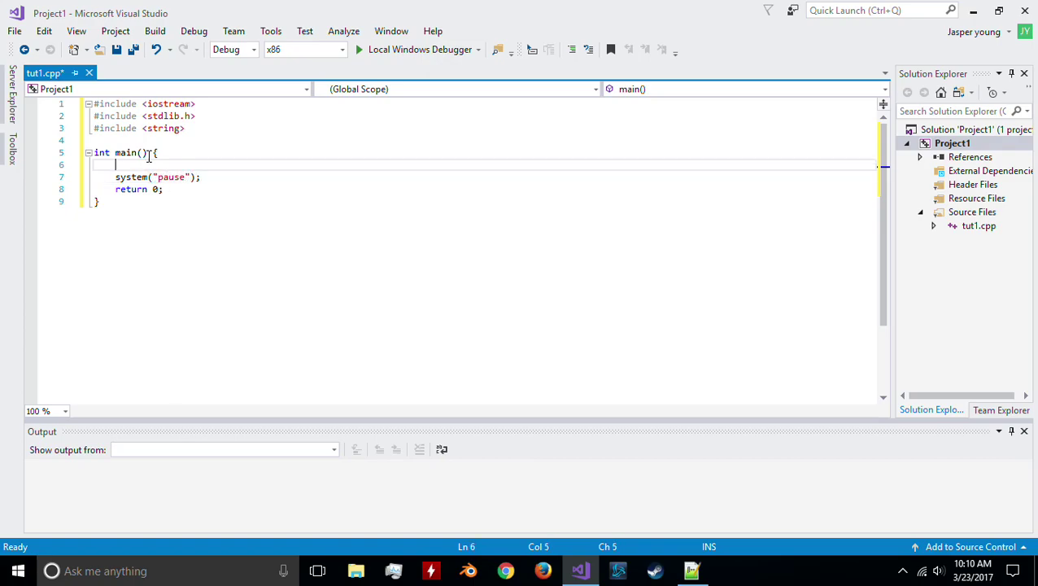
Open a Command Prompt, run the pause command to see how it behaves, and close the window
key(super)
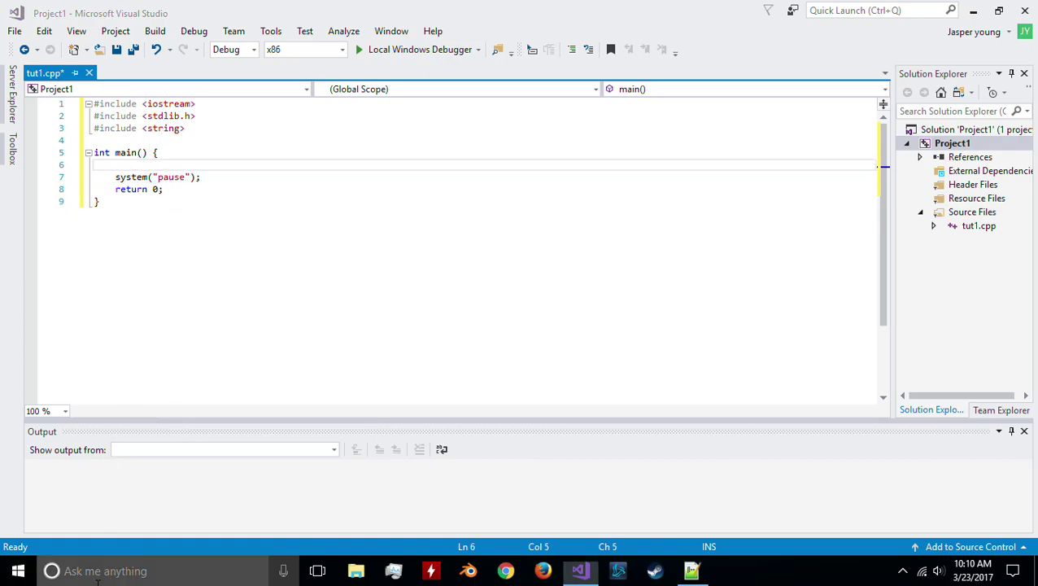
text(cmd)
key(Return)
drag(316, 39, 572, 159)
click(435, 233)
text(pause)
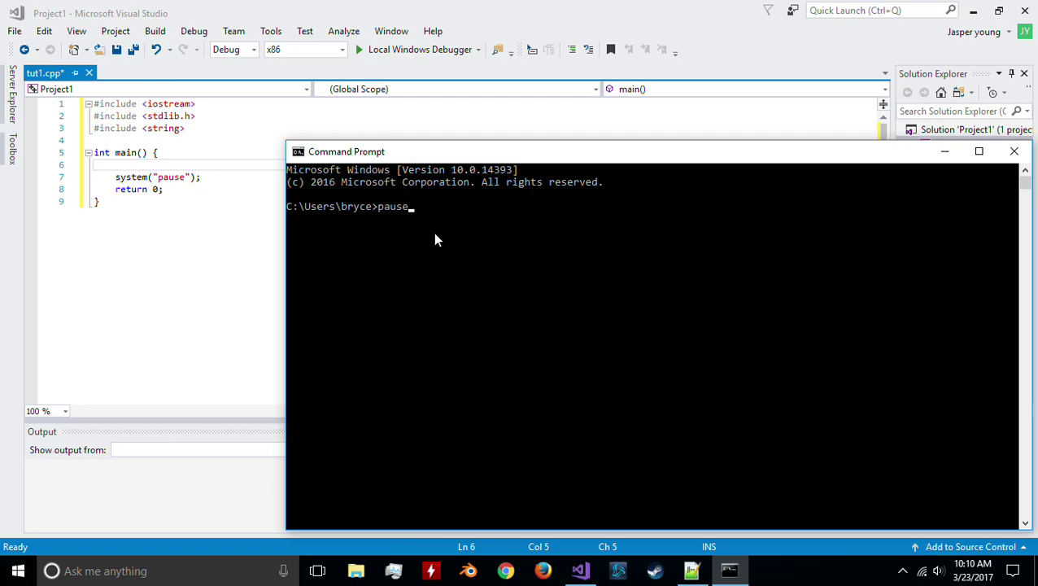
key(Return)
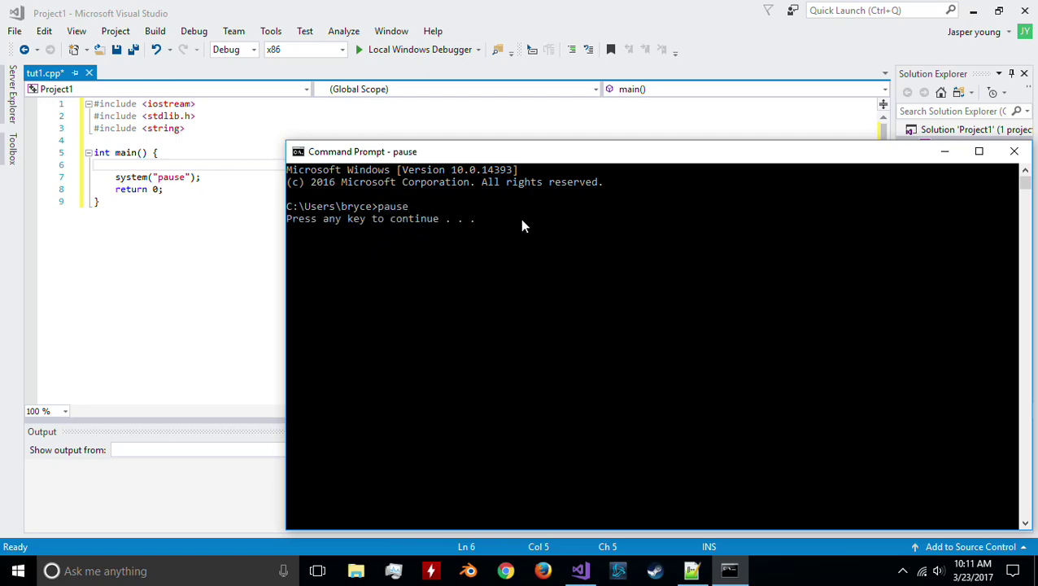
key(Return)
click(1014, 151)
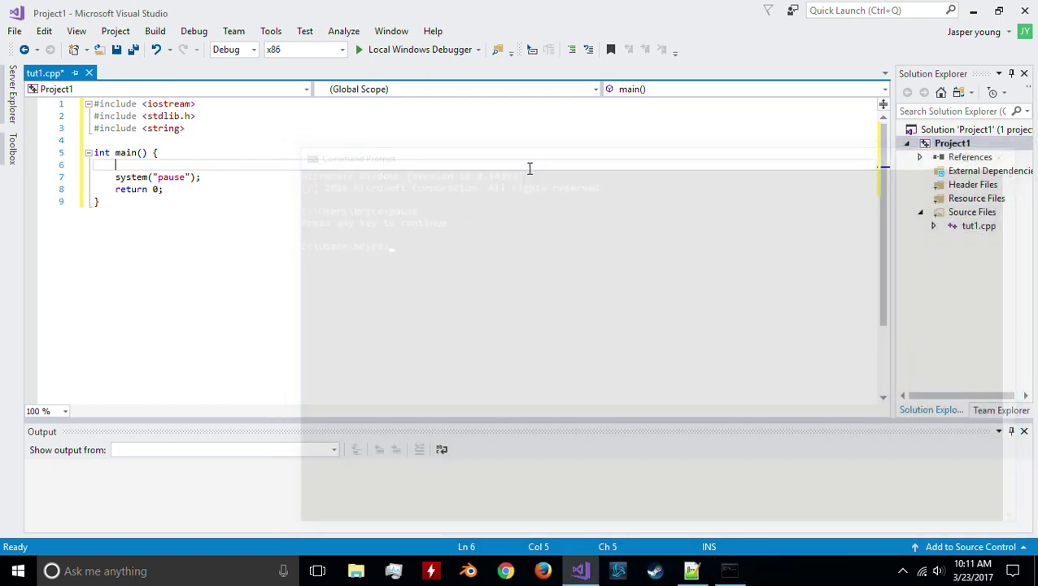
Add a system() call after the pause call that echoes a short sample sentence
click(236, 175)
key(Return)
text(system)
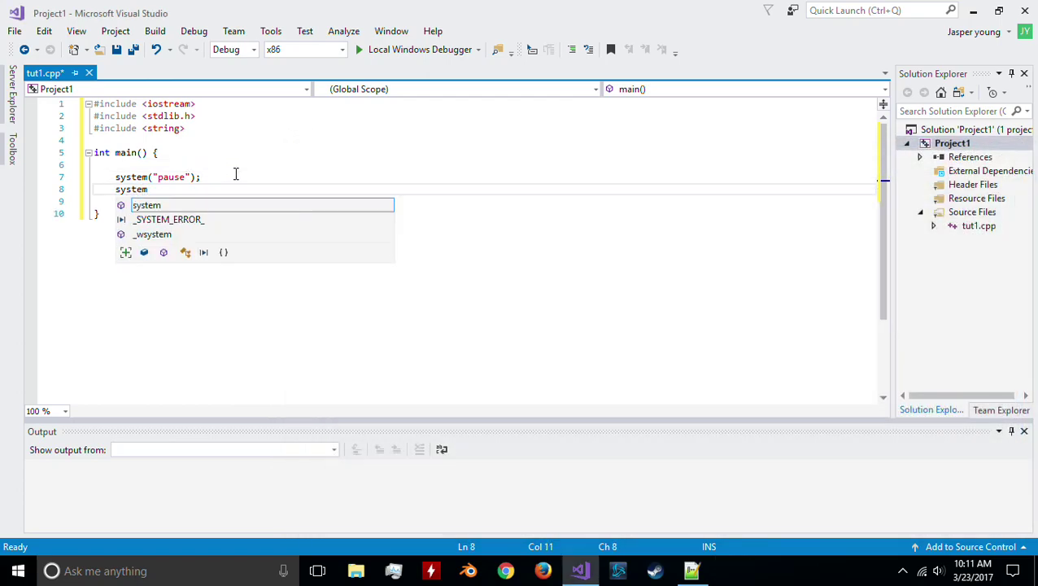
text(("eaho)
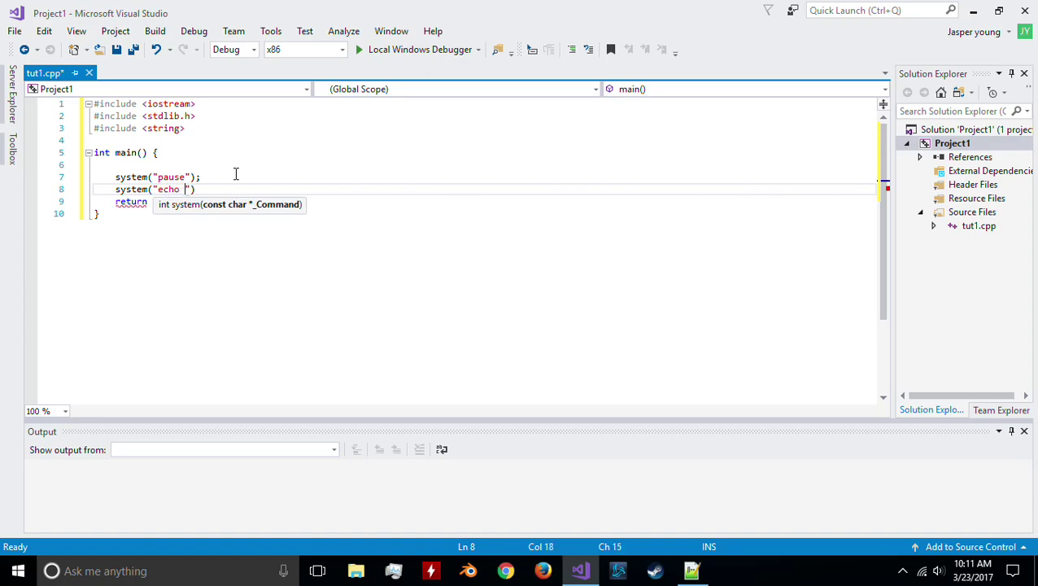
text( Bryce is the best)
text();)
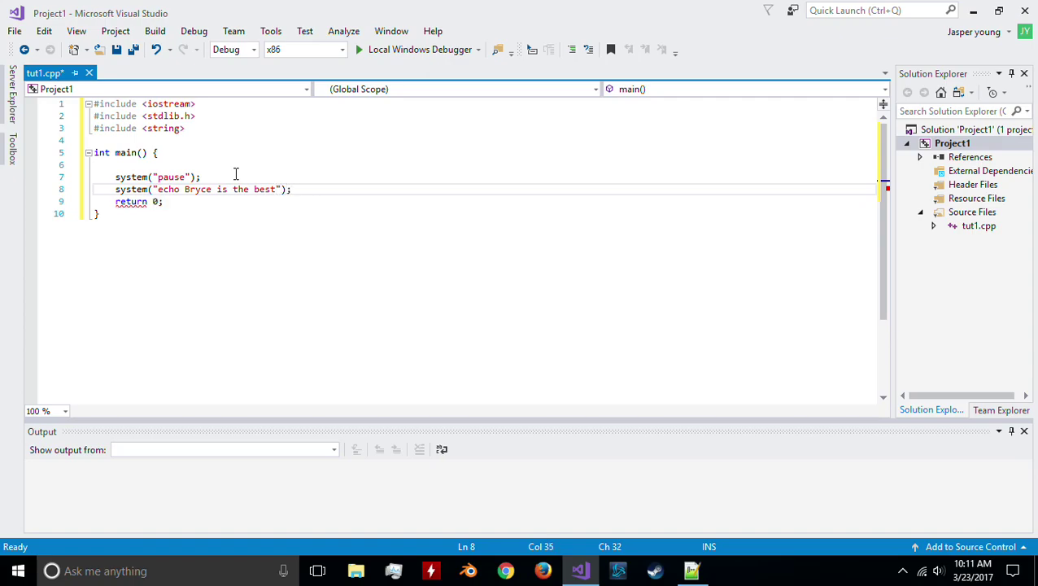
Replace the echoed sentence with HelloWorld so the call reads system("echo HelloWorld");
key(BackSpace)
key(BackSpace)
key(BackSpace)
key(BackSpace)
key(BackSpace)
key(BackSpace)
key(BackSpace)
key(BackSpace)
key(BackSpace)
key(BackSpace)
key(BackSpace)
key(BackSpace)
key(BackSpace)
key(BackSpace)
text(elloWorld)
Move the echo HelloWorld line above the pause call, with a blank line before it in main()
drag(299, 185, 61, 192)
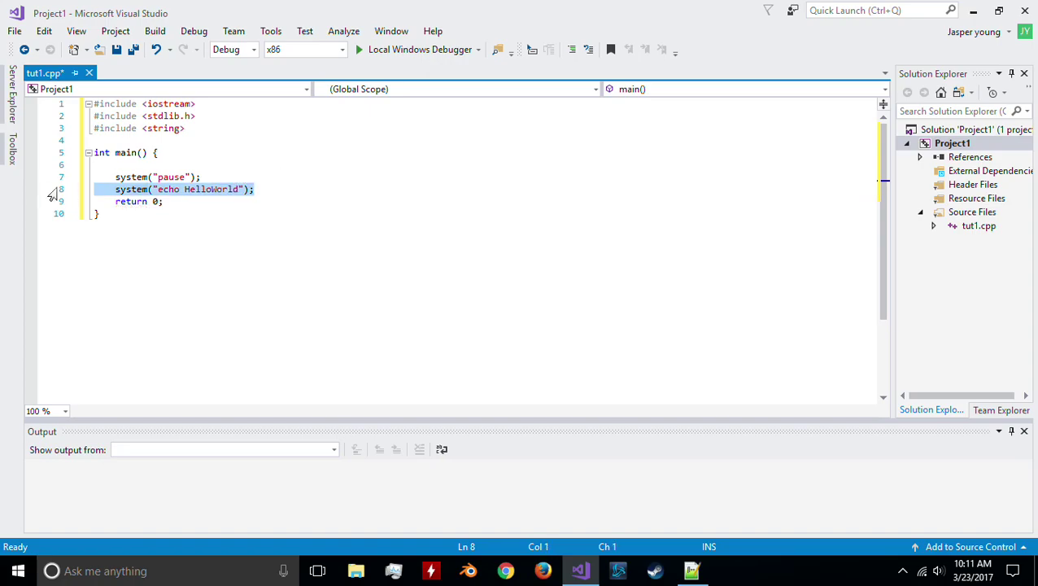
key(ctrl+x)
key(Up)
key(ctrl+v)
key(Up)
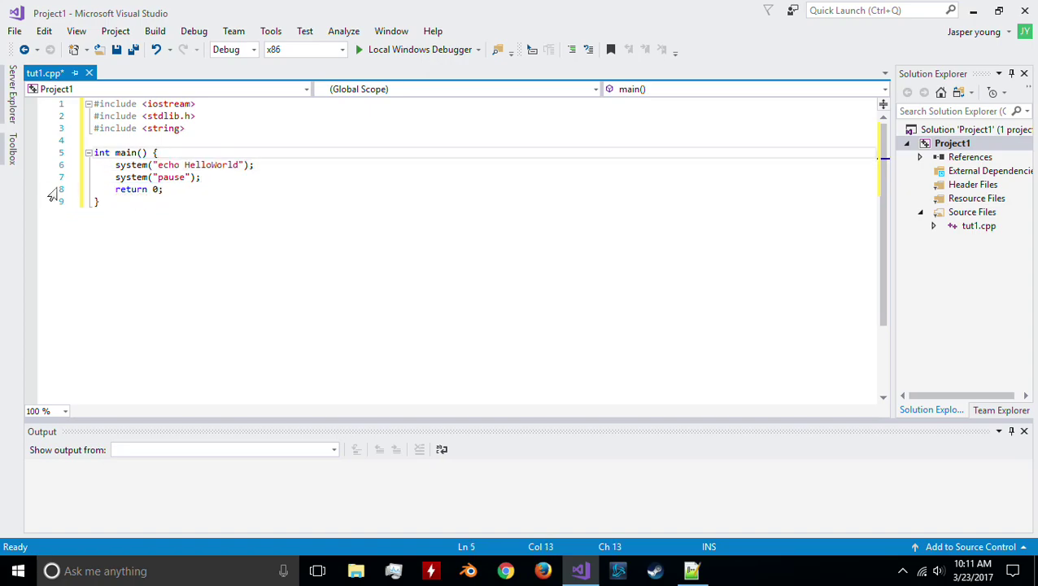
key(Return)
Build and run the program with the Local Windows Debugger, and end it from its pause prompt
click(407, 49)
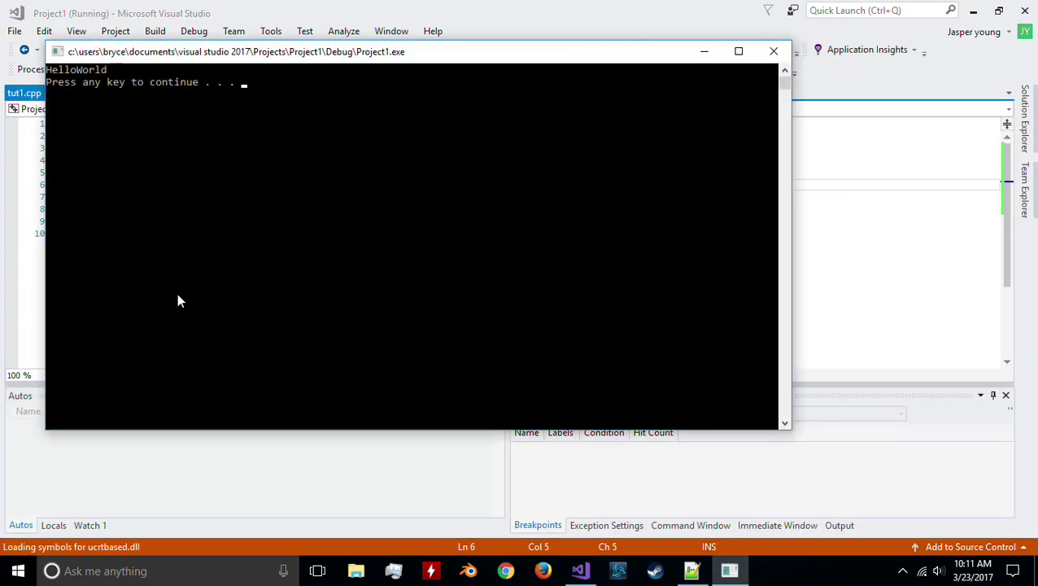
key(Return)
Delete the system("echo HelloWorld"); line from main()
drag(119, 176, 269, 177)
click(116, 180)
drag(116, 181, 288, 174)
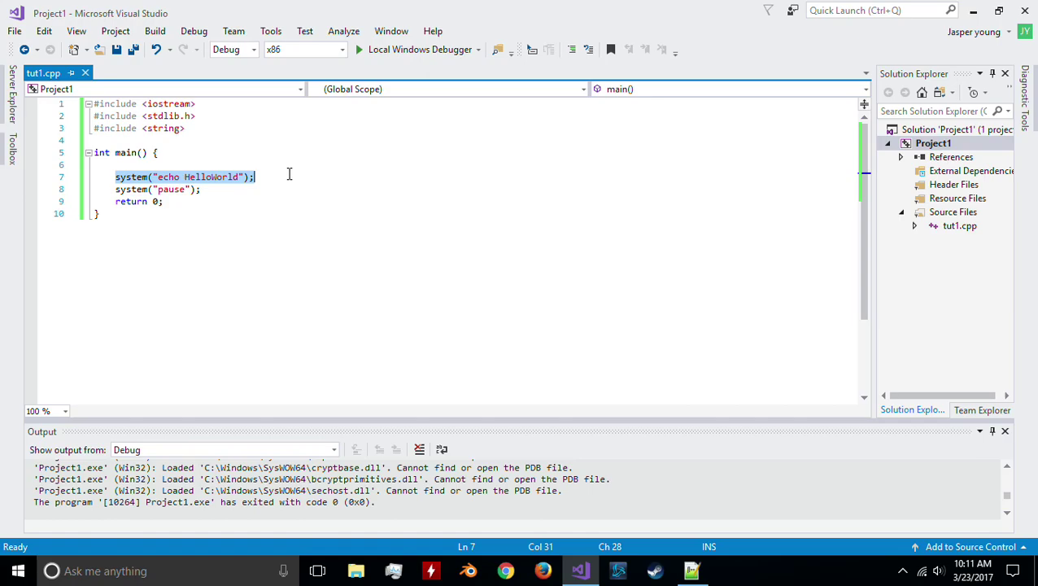
key(BackSpace)
key(BackSpace)
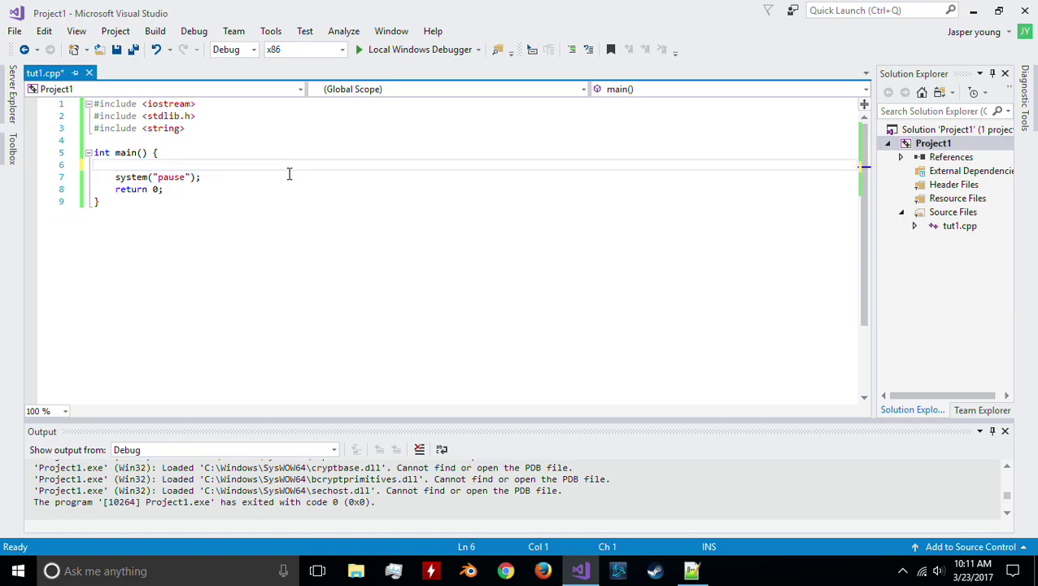
mouse_move(121, 178)
mouse_down()
mouse_move(186, 179)
mouse_move(117, 181)
mouse_up()
click(231, 177)
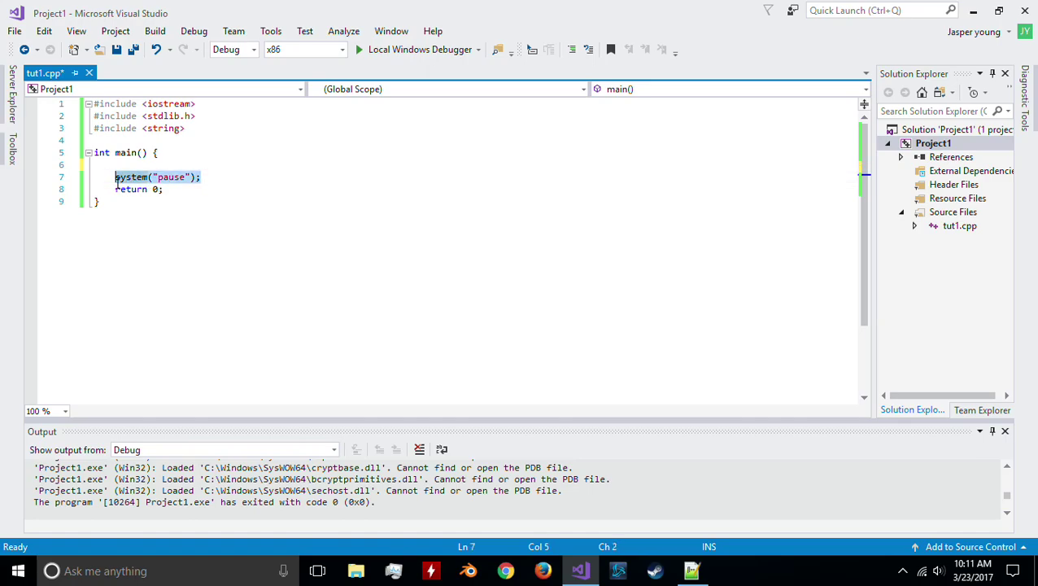
click(212, 164)
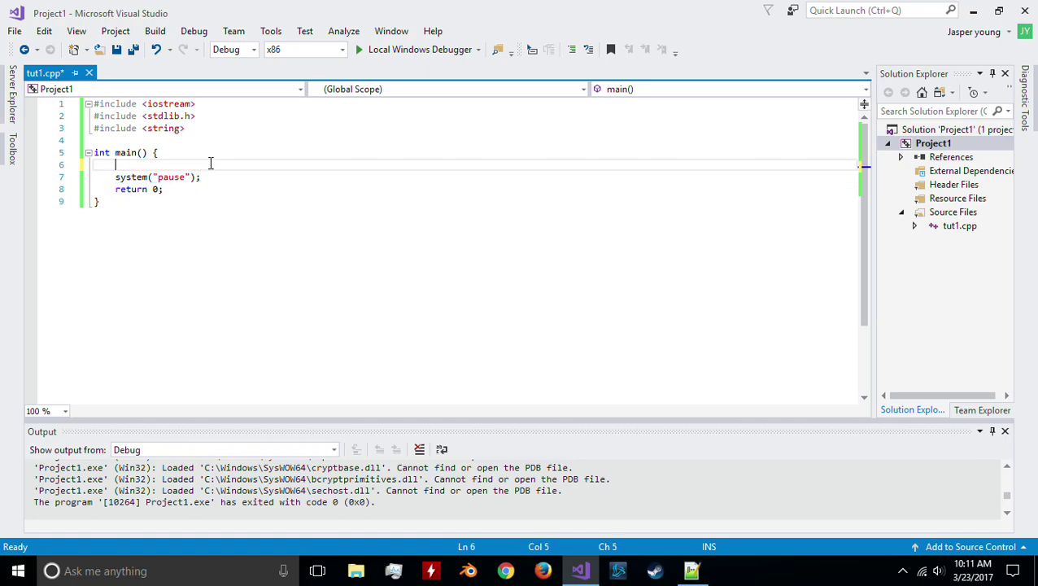
Insert a blank line before the pause call in main() and begin a std::cout statement on the line above it
key(Return)
key(Up)
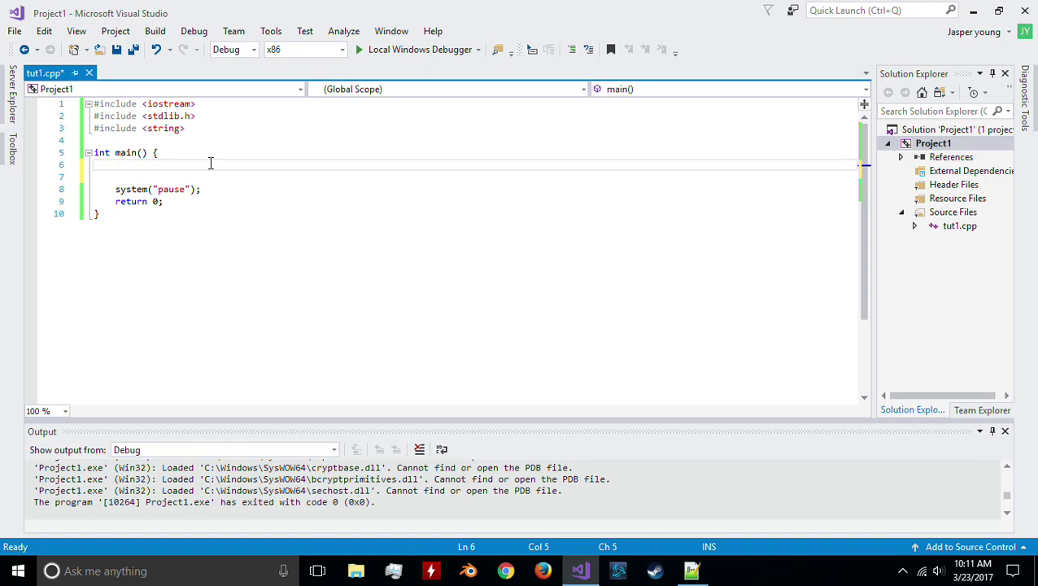
double_click(163, 103)
click(160, 166)
text(std::cout <<)
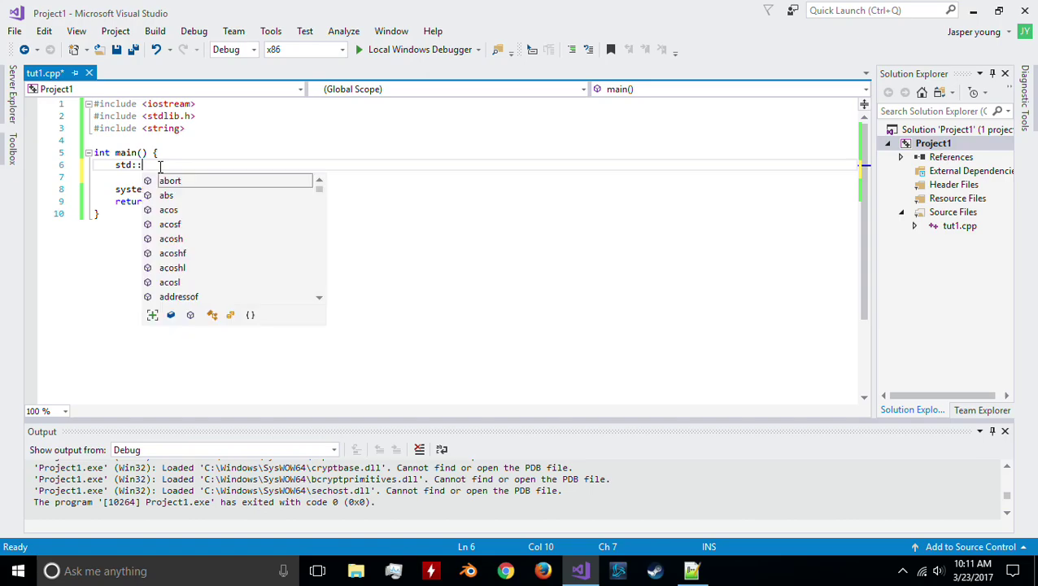
key(BackSpace)
key(BackSpace)
key(BackSpace)
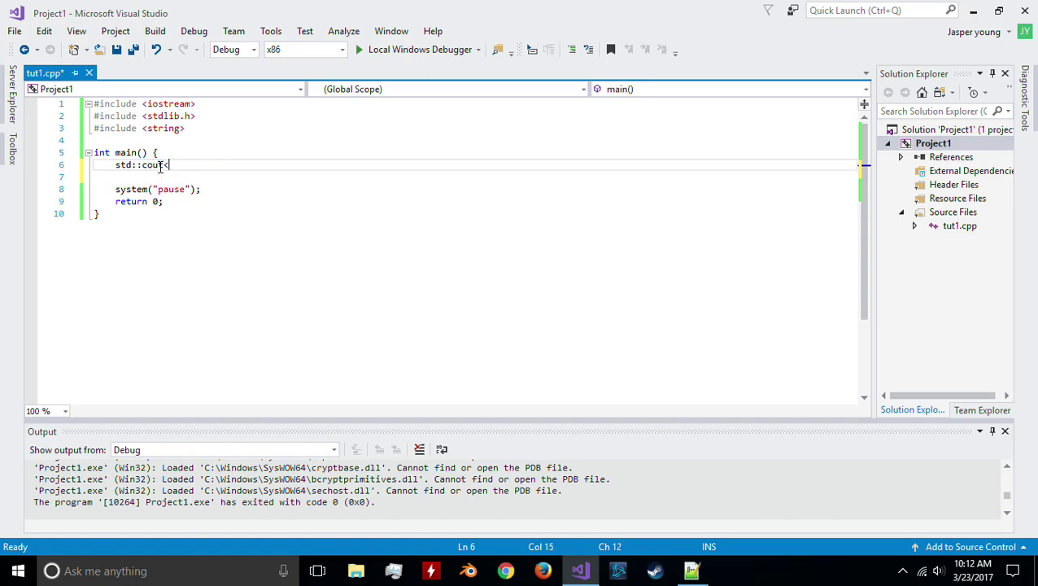
Complete the output statement so it reads std::cout << "HelloWorld" << "\n";
text(<< "HellowRo)
key(BackSpace)
key(BackSpace)
key(BackSpace)
text(World" << ")
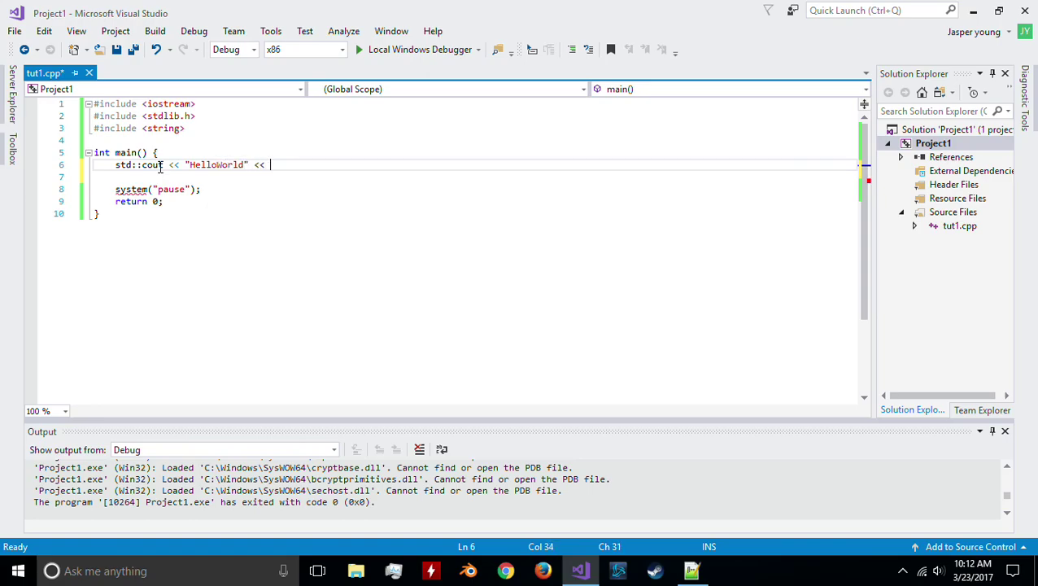
text(\n";)
Build and run the std::cout version with the Local Windows Debugger, and end it from its pause prompt
click(404, 53)
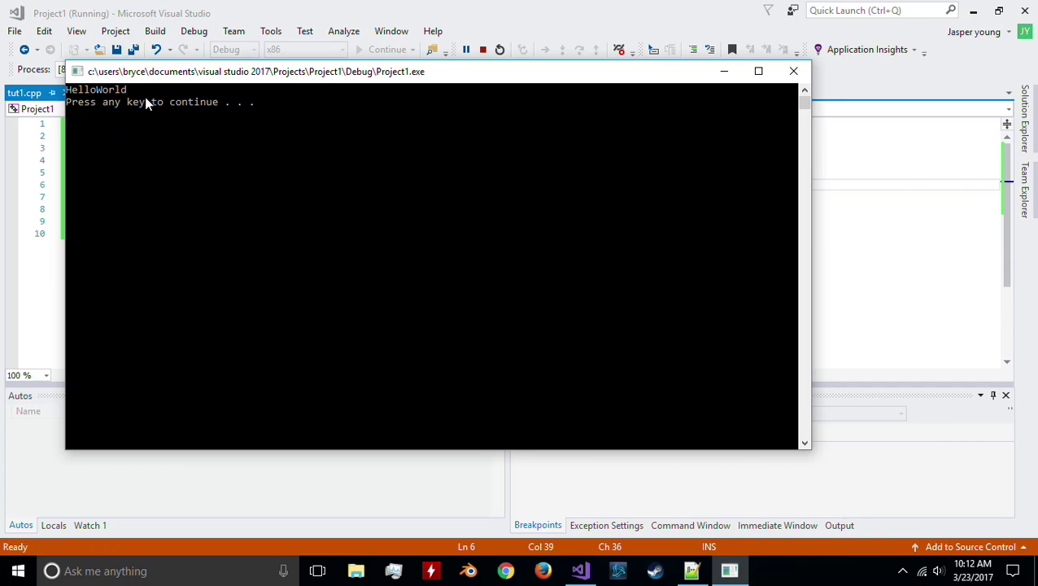
key(Return)
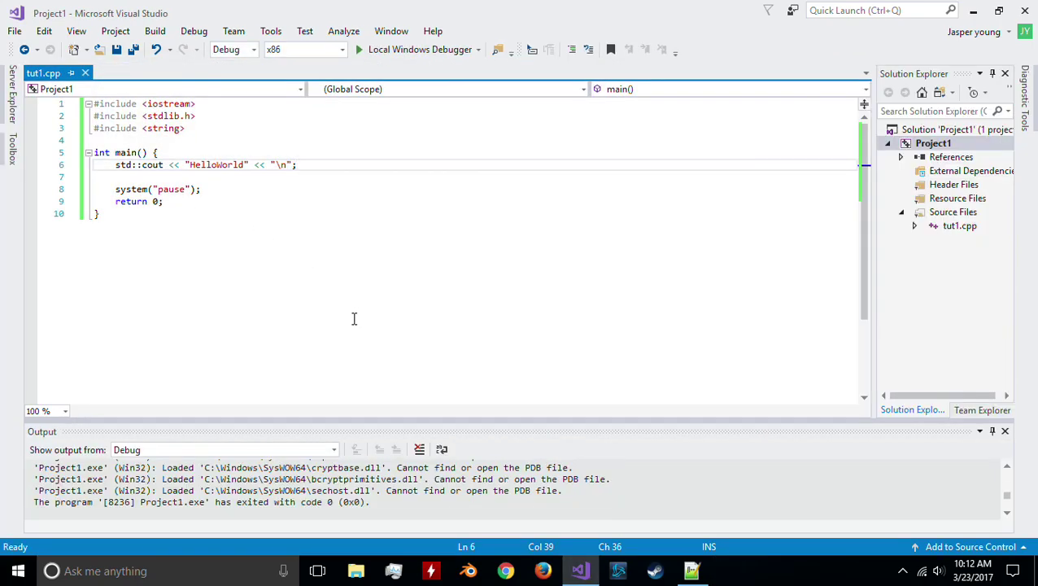